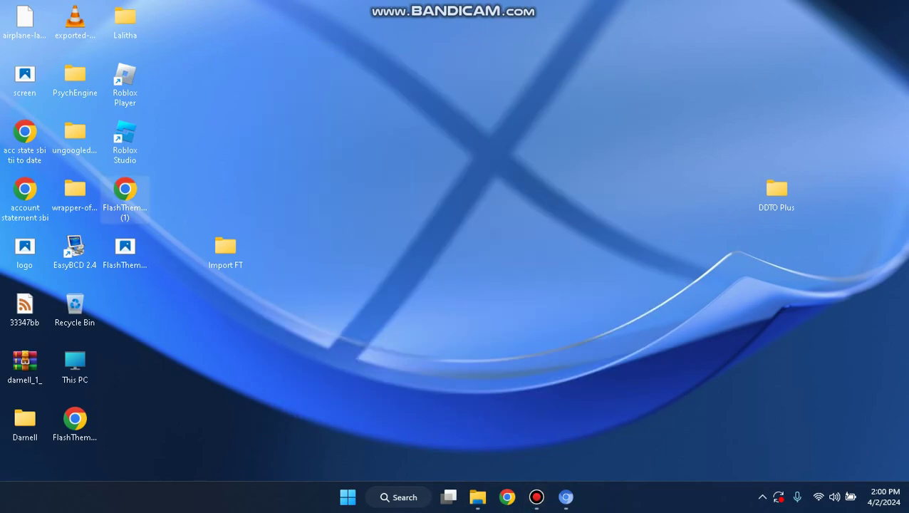
Step: Launch Wrapper: Offline from the wrapper-offline folder on the desktop and maximize its window
double_click(75, 192)
scroll(160, 456, down, 2)
click(160, 457)
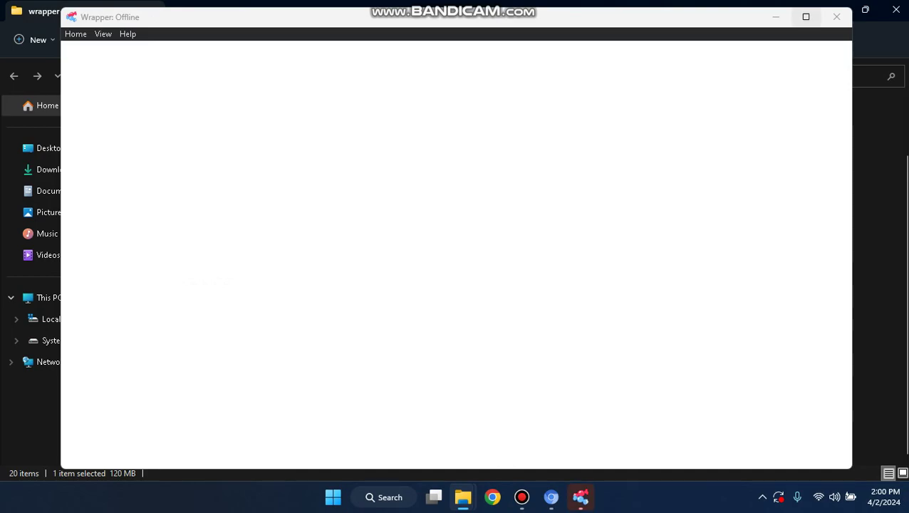
click(804, 17)
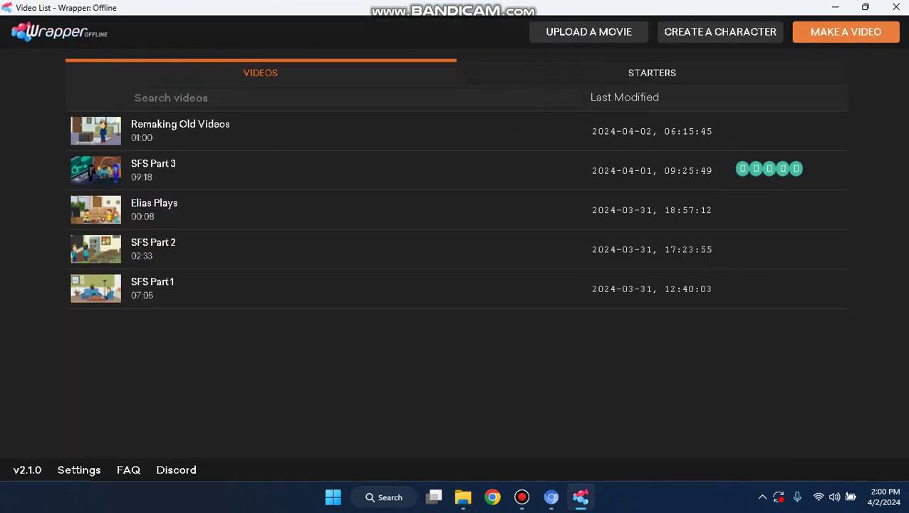
Step: Start a new Comedy World character with the first body type and dress it in the upper_body_adam_022 open jacket
click(719, 31)
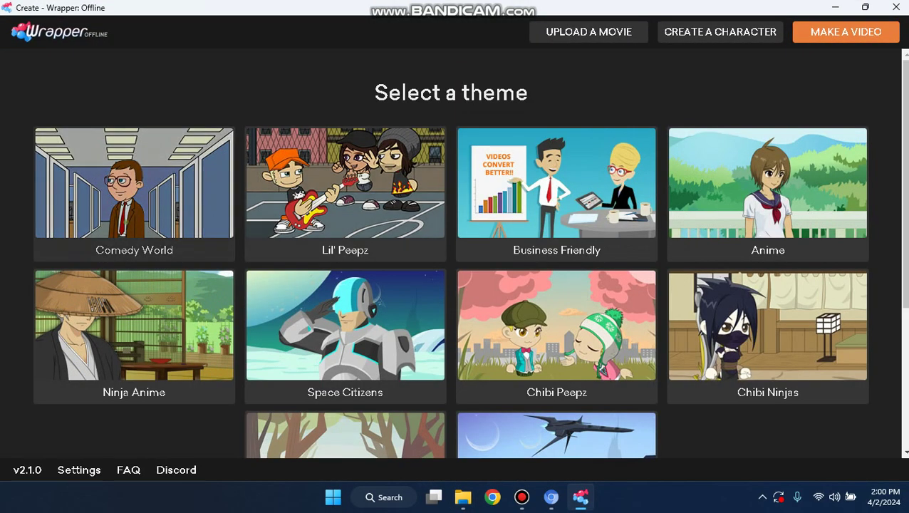
click(133, 182)
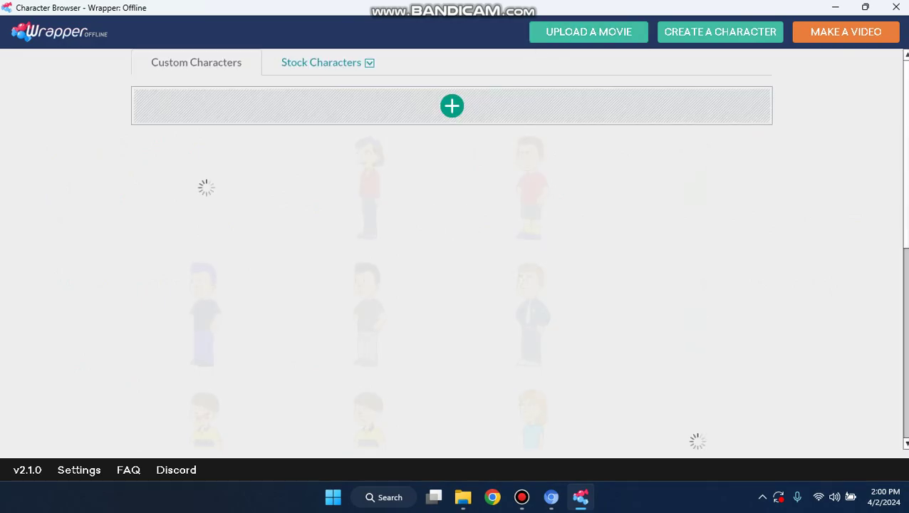
click(451, 106)
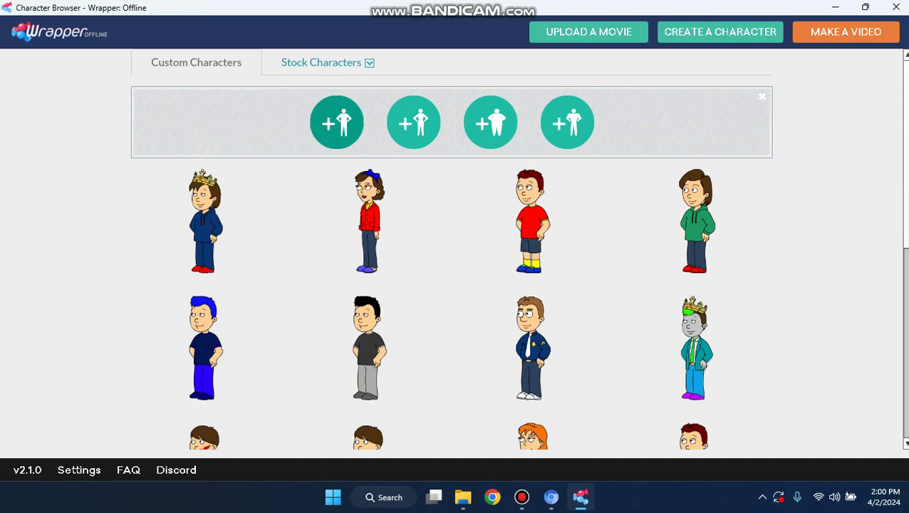
click(336, 123)
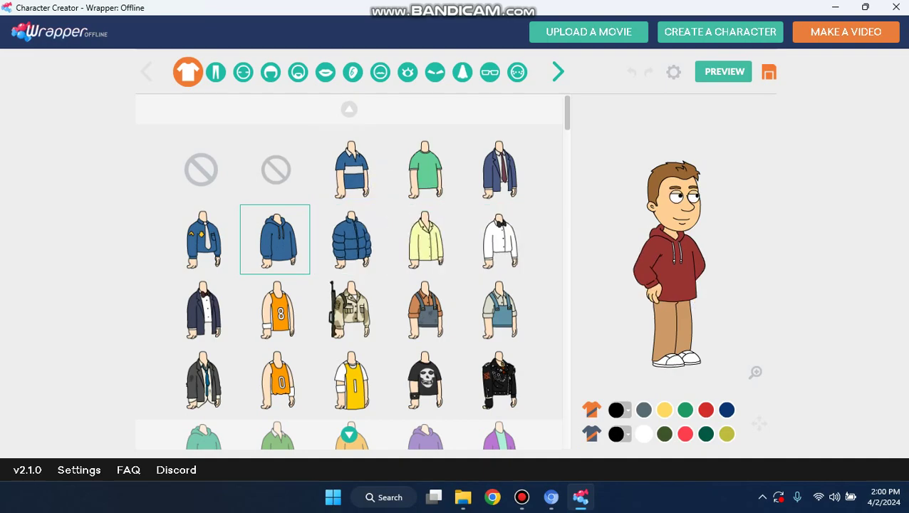
scroll(349, 270, down, 3)
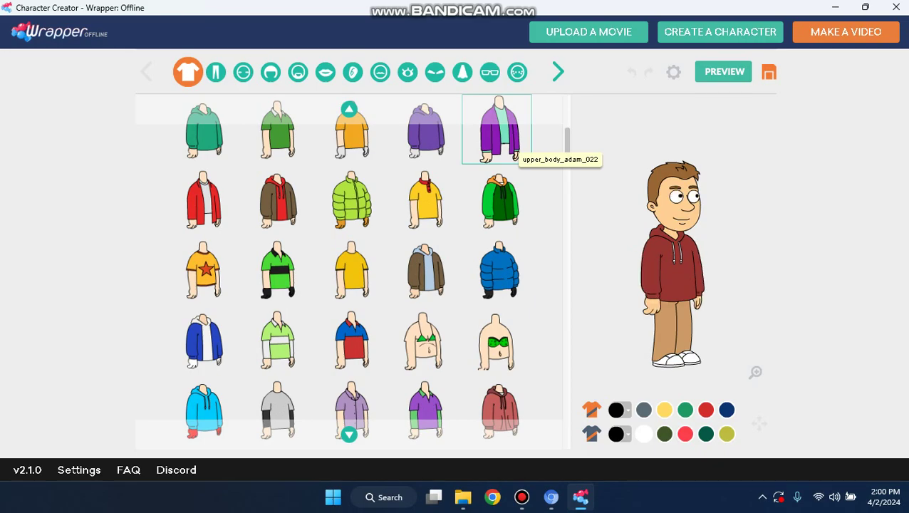
click(511, 146)
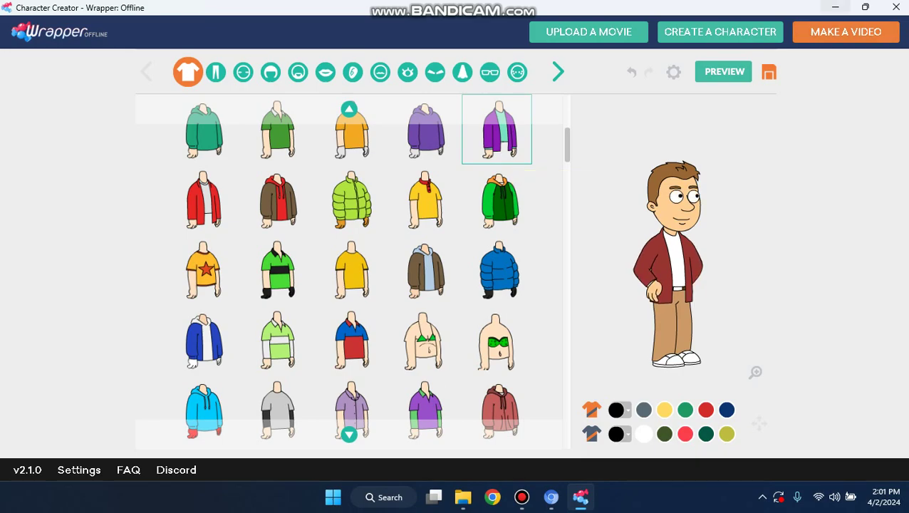
Step: Switch to File Explorer and open resources\app\server\store\3a981f5cb2739137\cc_store\family\upper_body inside the wrapper-offline-win32-x64 folder
click(835, 7)
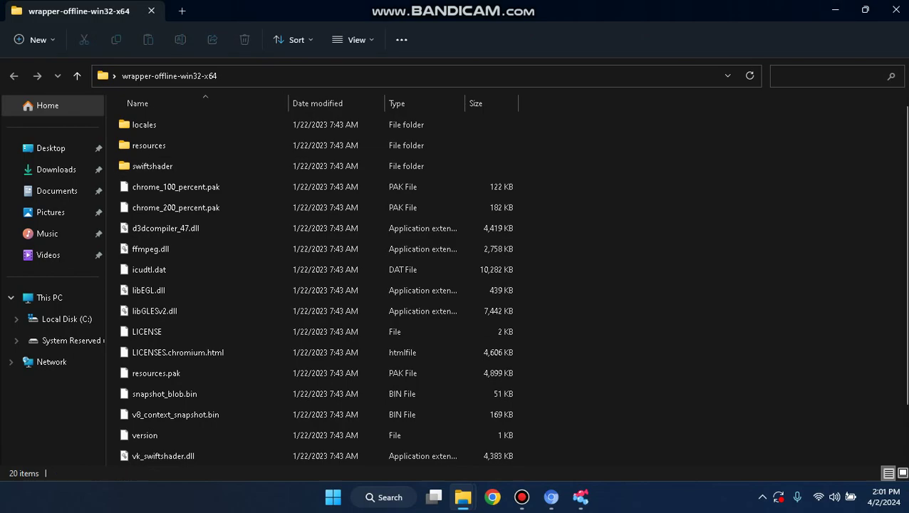
double_click(148, 145)
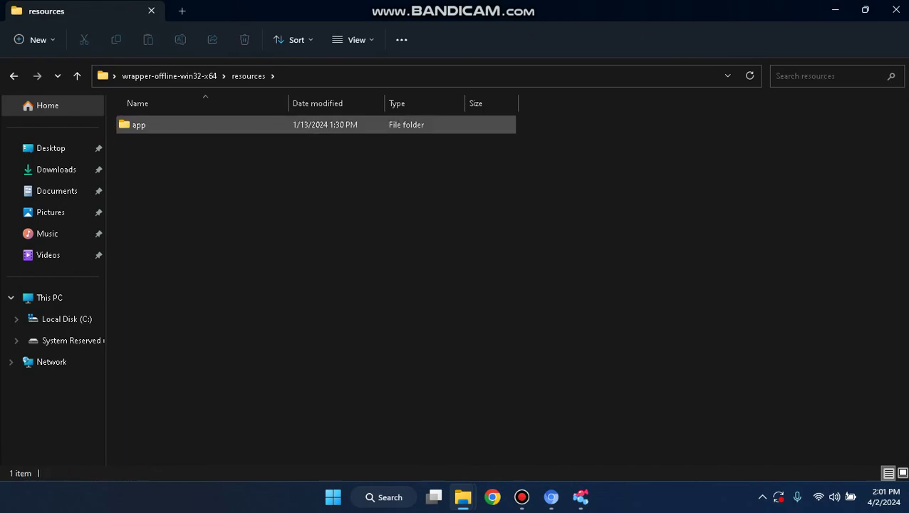
double_click(139, 125)
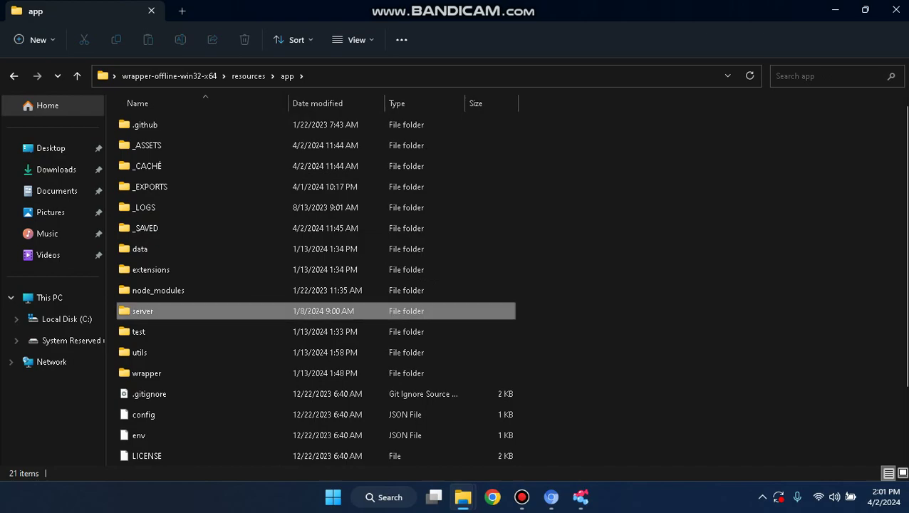
double_click(143, 311)
double_click(140, 208)
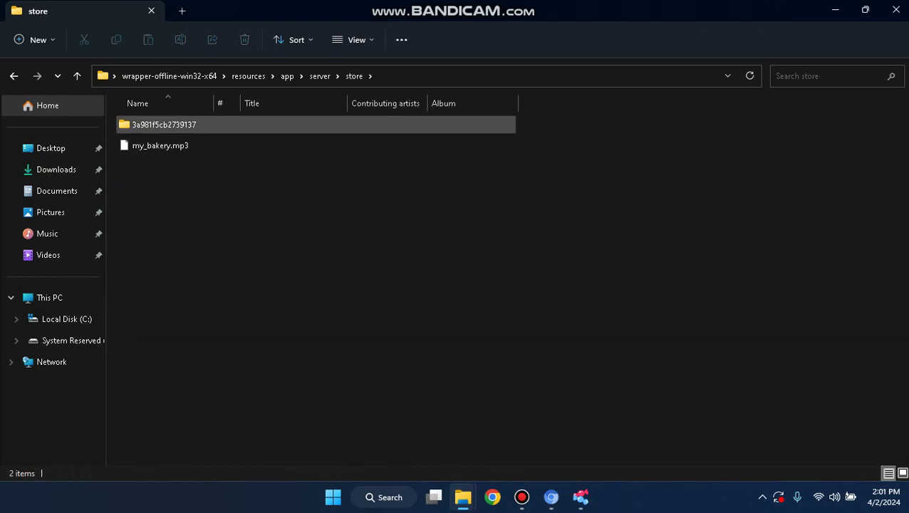
double_click(143, 125)
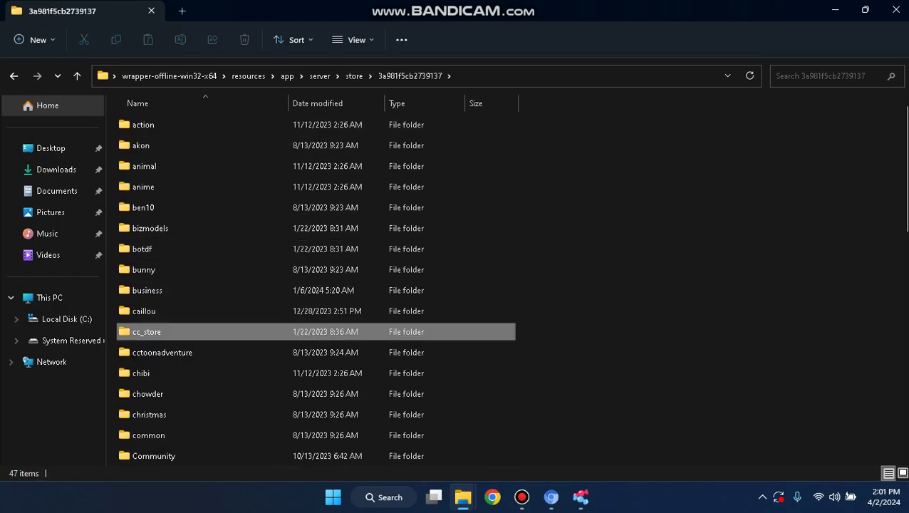
double_click(146, 331)
double_click(142, 248)
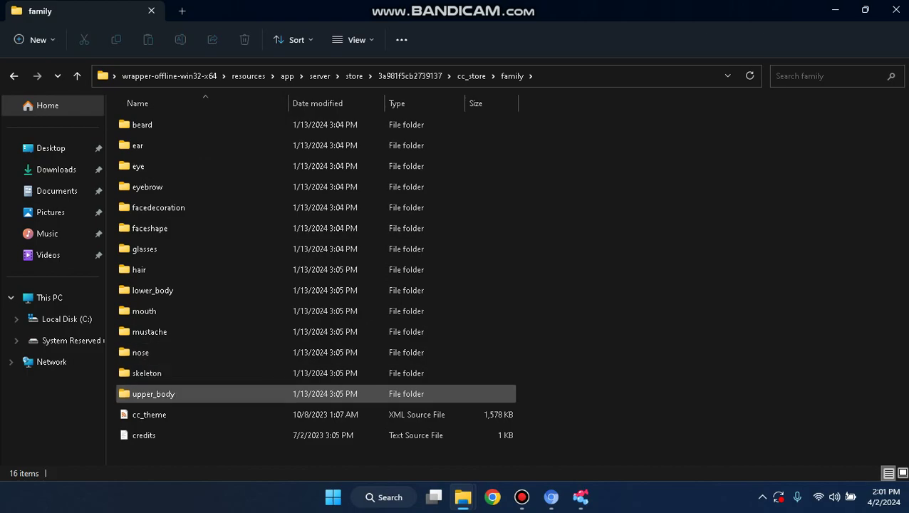
double_click(154, 393)
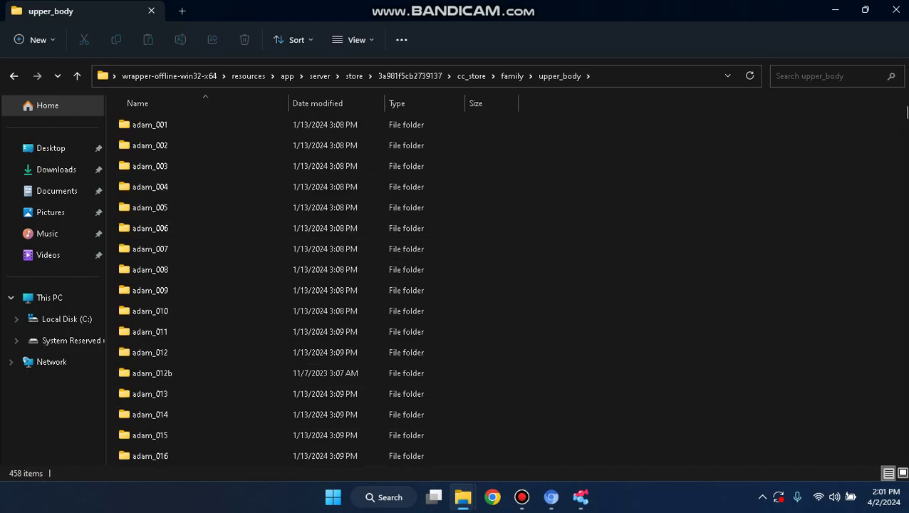
Step: Check the chosen jacket's component name in the Character Creator and open the matching adam_022 folder in upper_body
click(580, 496)
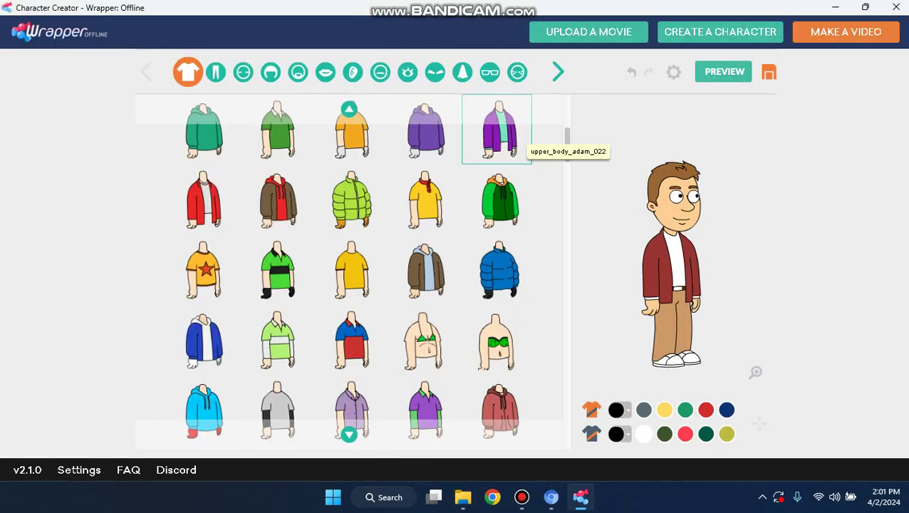
click(835, 7)
scroll(348, 352, down, 5)
scroll(315, 351, up, 1)
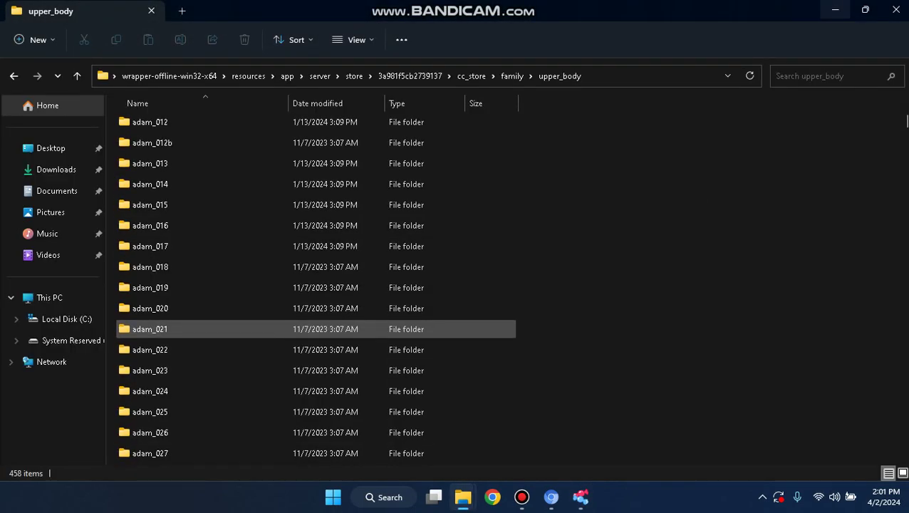
double_click(315, 349)
click(315, 352)
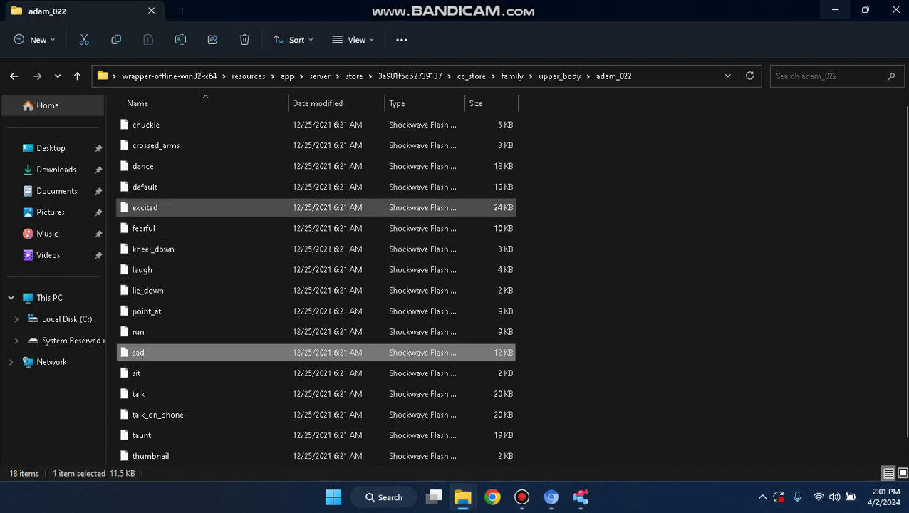
Step: Review the Flash animation files inside adam_022 and return to upper_body to copy the adam_022 folder
scroll(254, 188, down, 1)
scroll(255, 189, up, 1)
scroll(255, 189, down, 1)
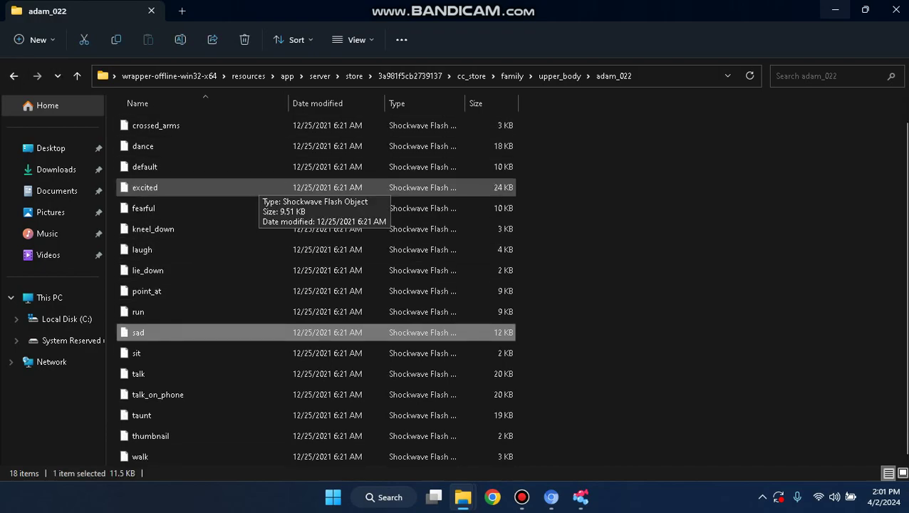
scroll(255, 188, up, 1)
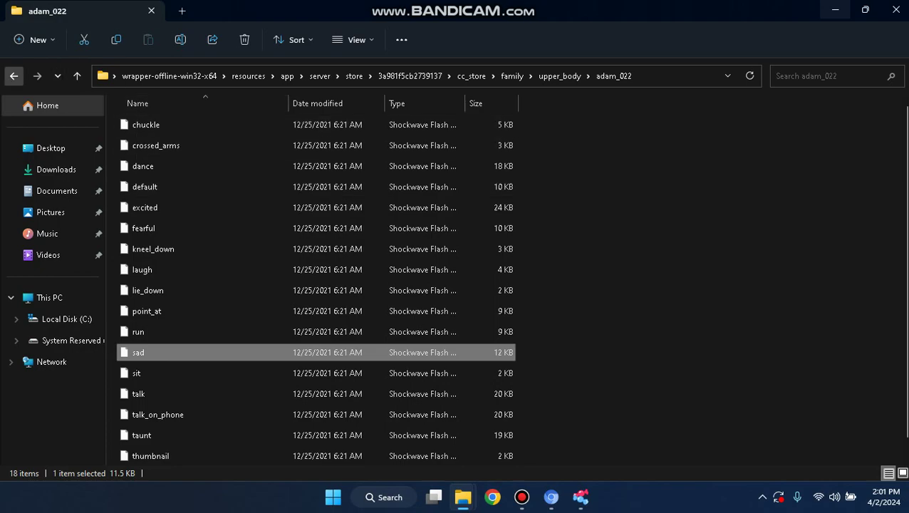
click(13, 75)
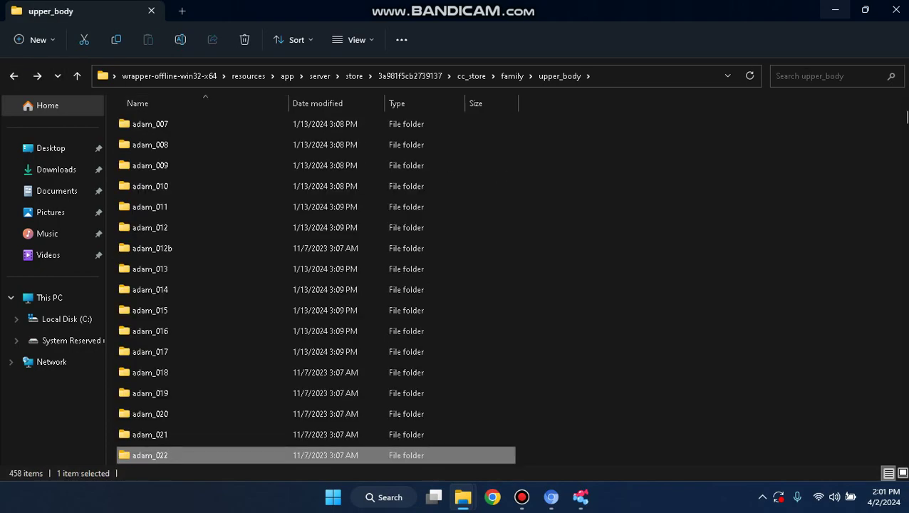
Step: Permanently delete the existing Import FT folder from the desktop
key(super+d)
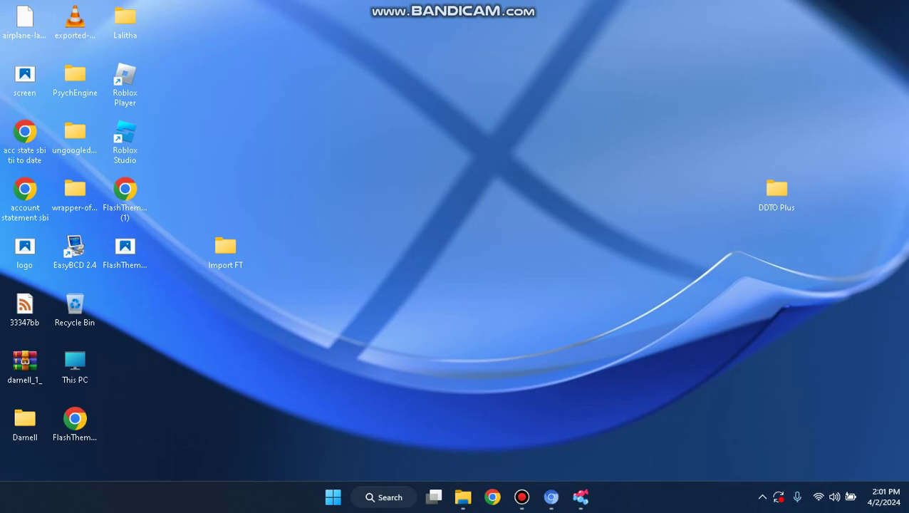
key(shift+Delete)
key(Return)
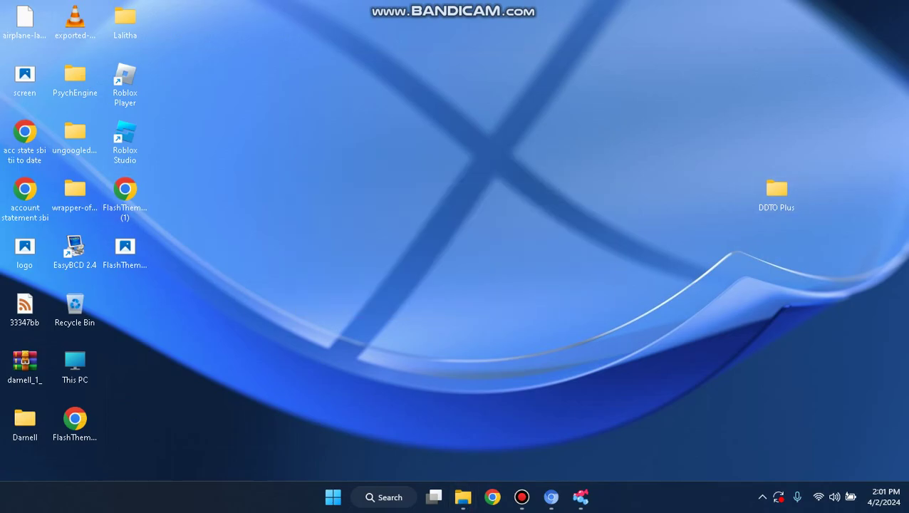
Step: Create a new desktop folder named Import FT and paste the copied adam_022 folder into it
right_click(261, 260)
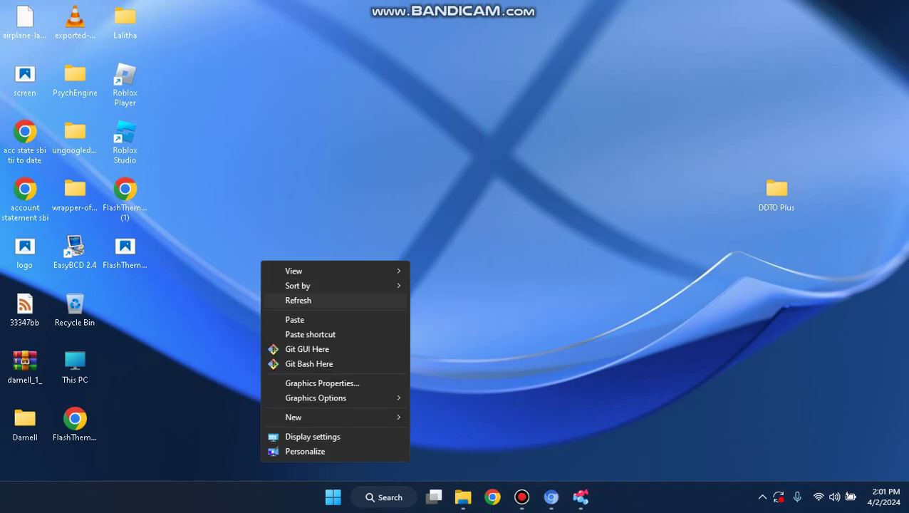
mouse_move(284, 416)
click(449, 417)
text(Import FT)
key(Return)
key(Return)
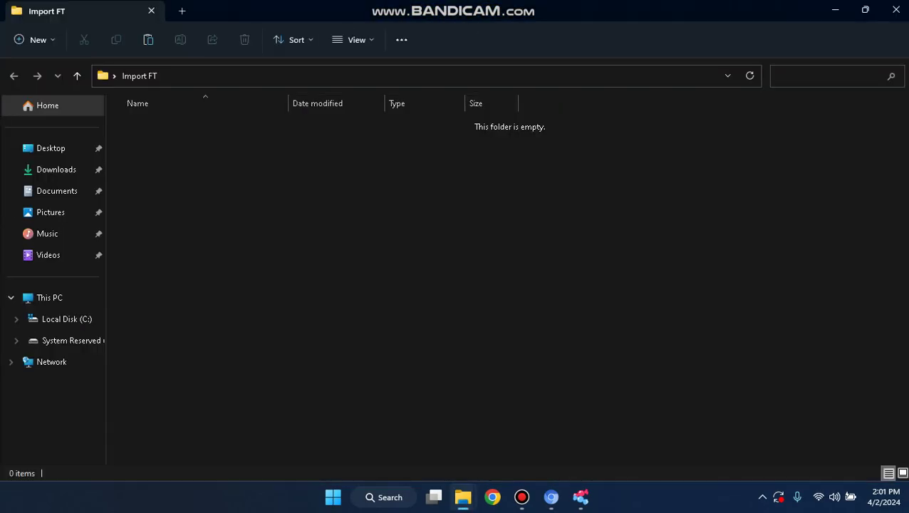
key(ctrl+v)
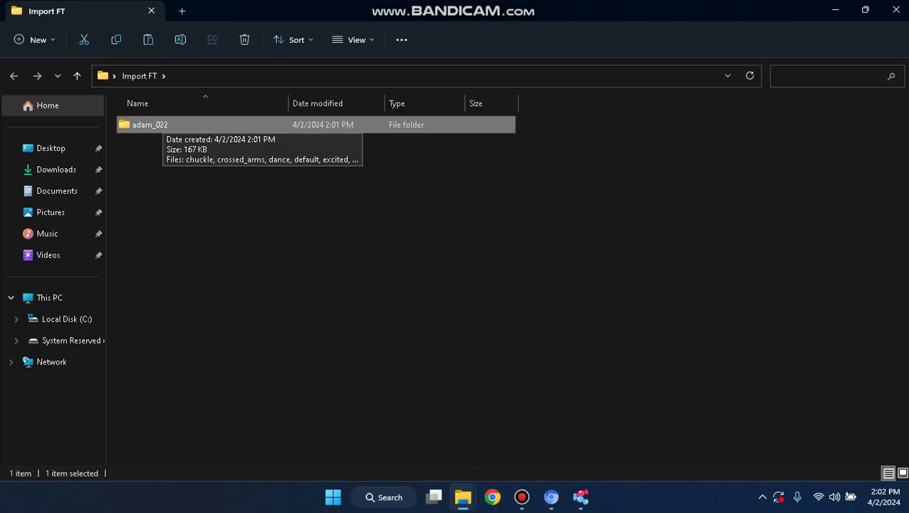
Step: Compress the adam_022 folder with WinRAR into a ZIP archive named adam_022.zip and select the archive
right_click(171, 127)
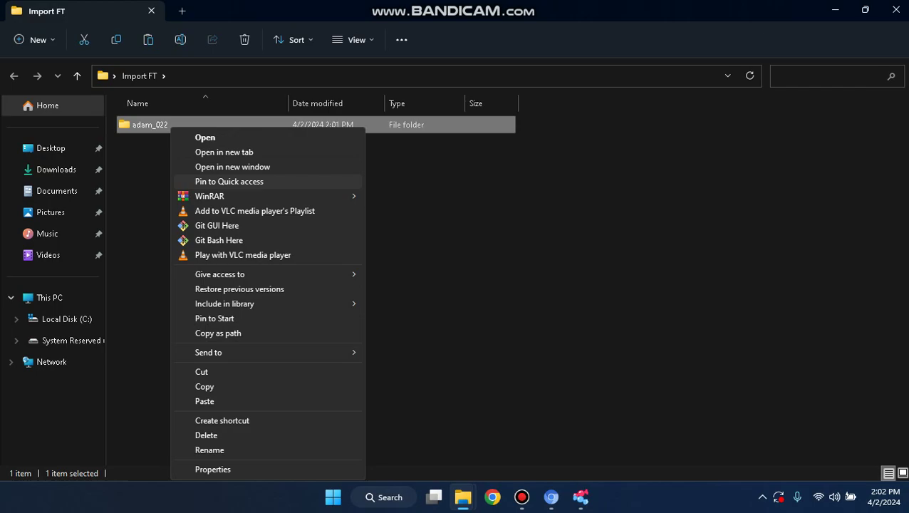
mouse_move(209, 196)
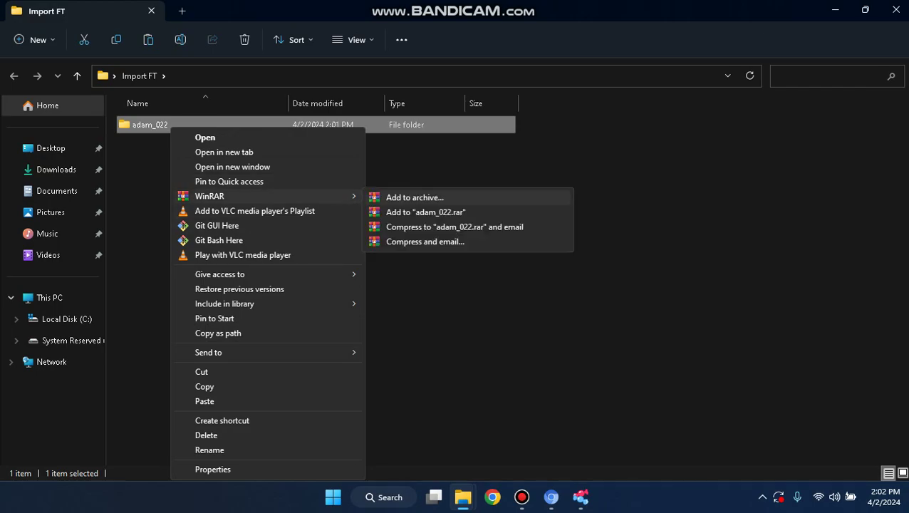
click(427, 197)
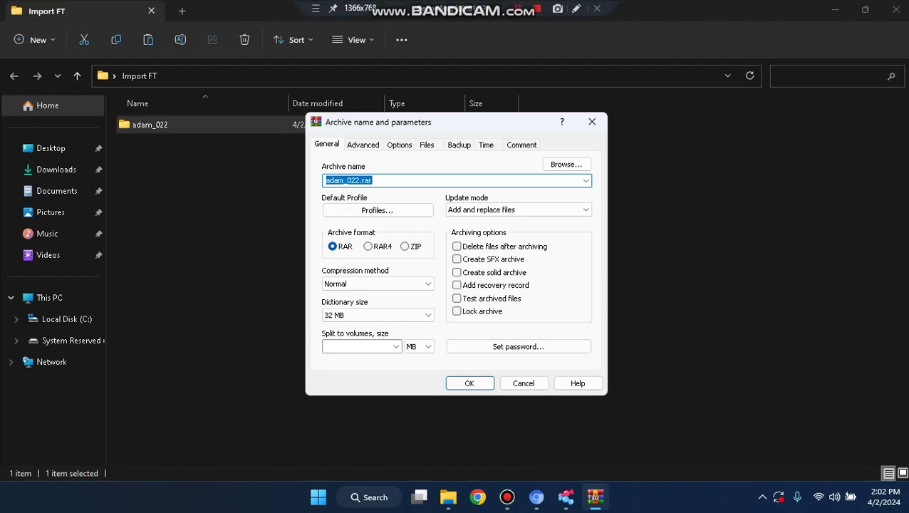
click(404, 245)
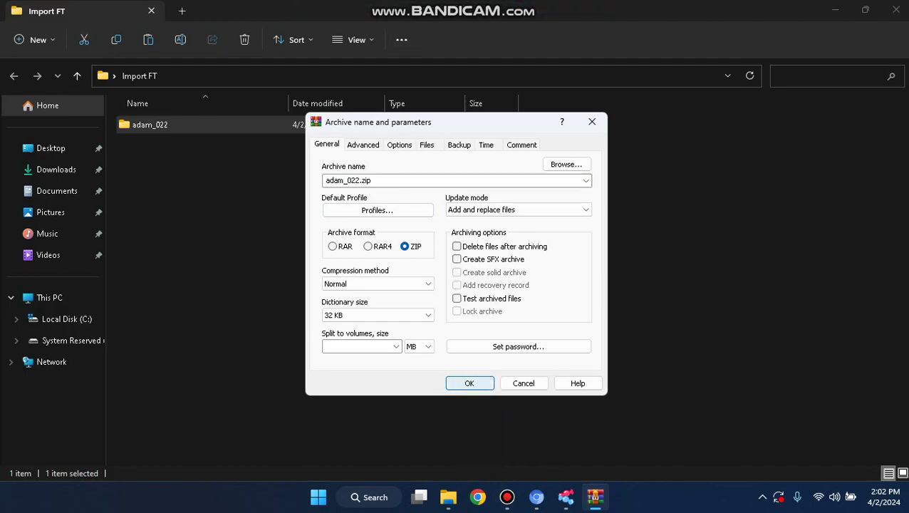
click(469, 382)
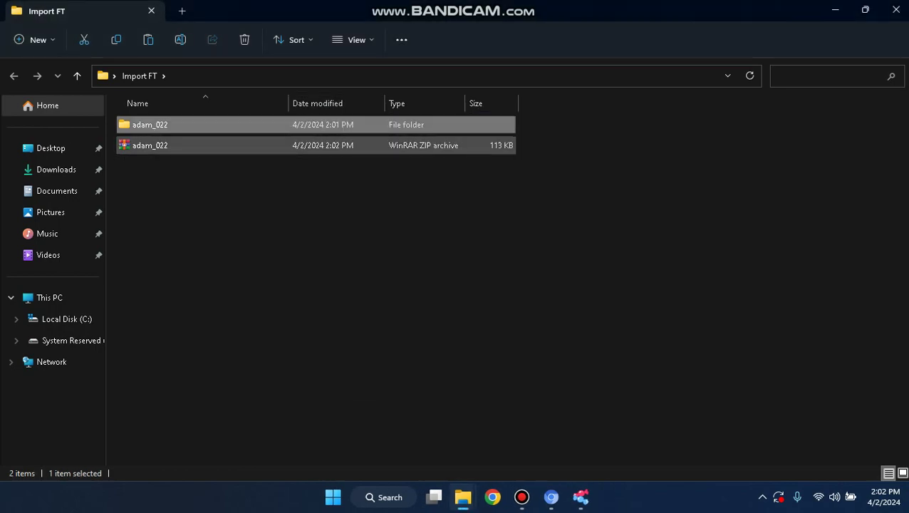
click(149, 146)
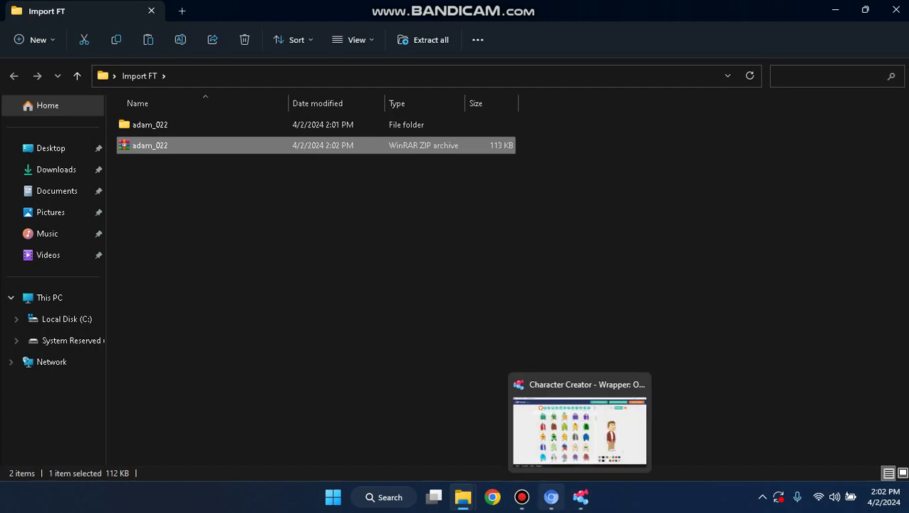
Step: Switch to the FlashThemes dashboard in the Chromium browser and reload the page
click(551, 496)
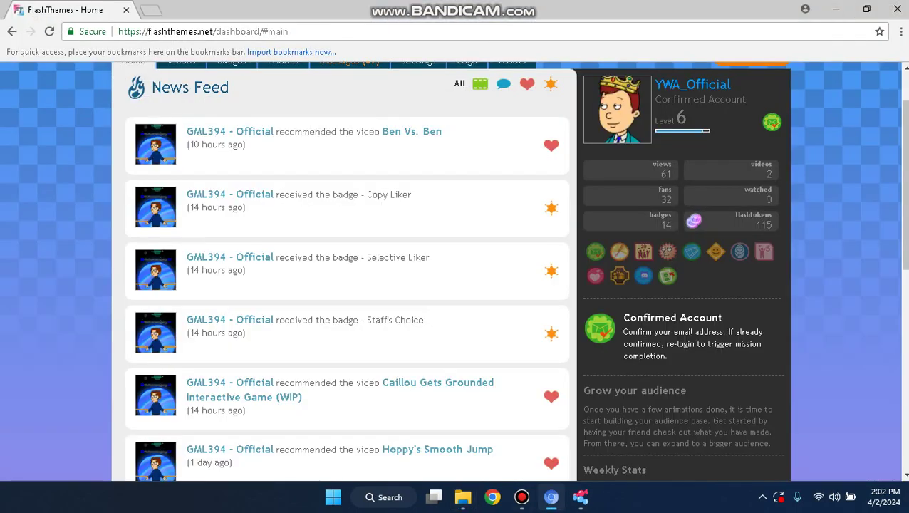
key(F5)
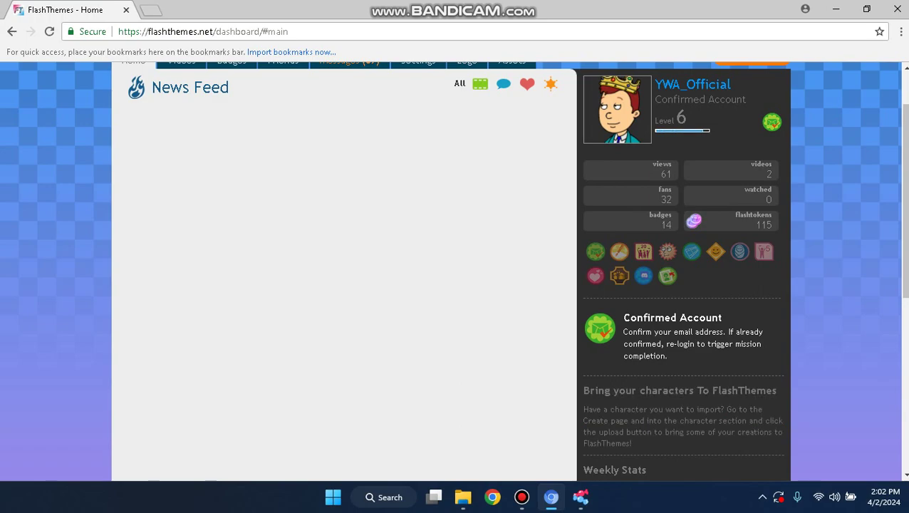
scroll(454, 270, up, 1)
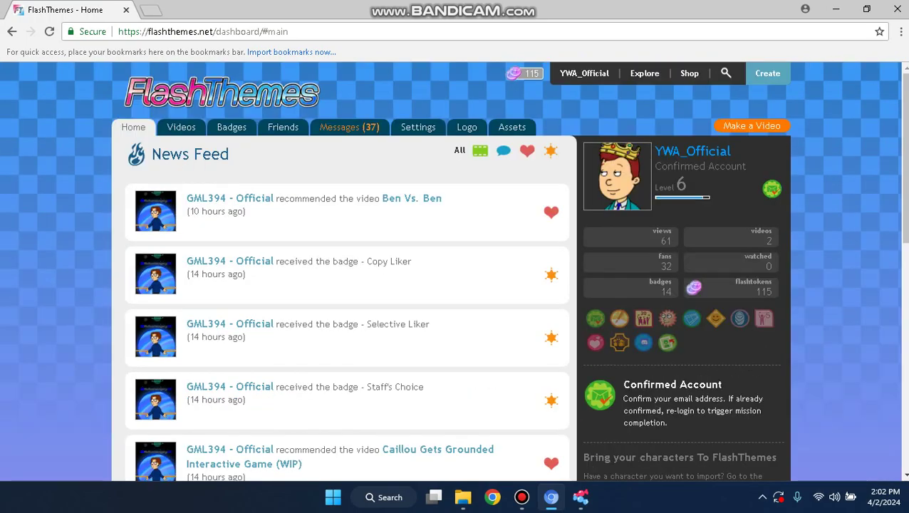
Step: Open the custom asset upload page, review the ZIP file notice, and set the character creator theme to Comedy World
click(512, 126)
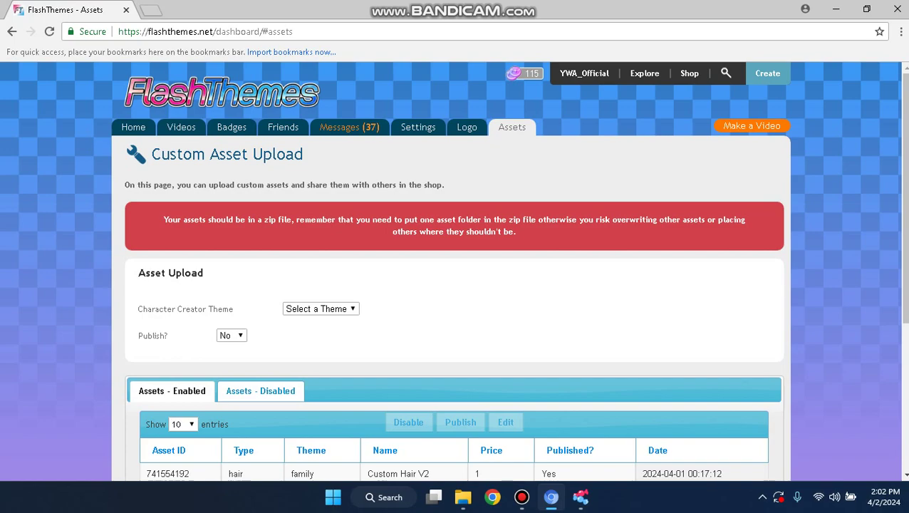
drag(146, 273, 203, 273)
drag(199, 220, 437, 219)
click(745, 220)
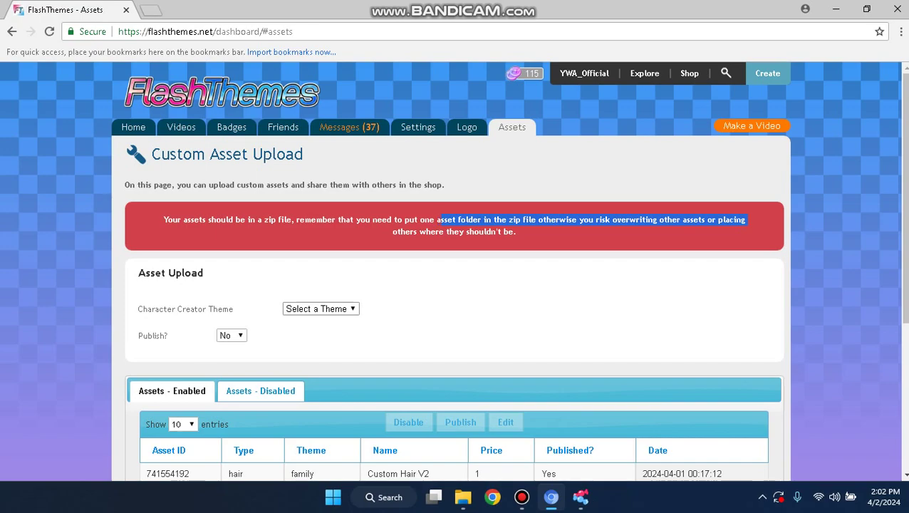
scroll(321, 309, down, 2)
click(320, 174)
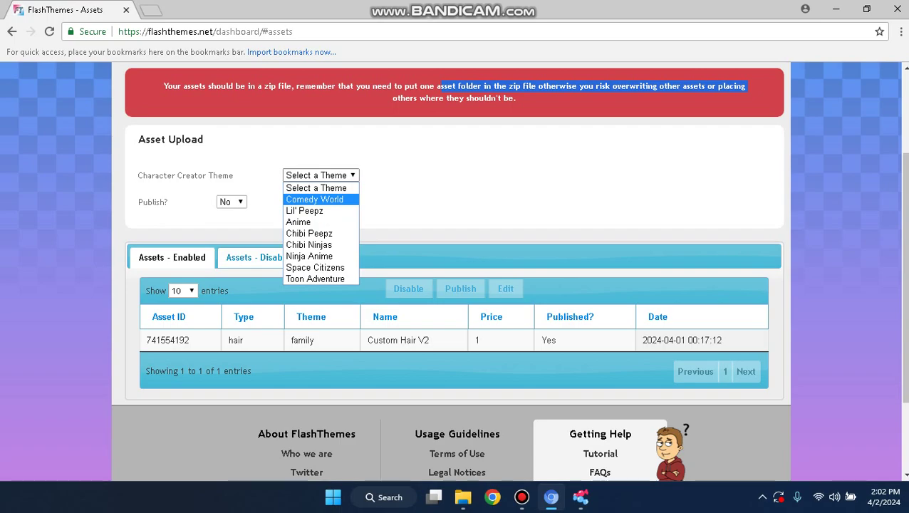
click(321, 199)
Step: Name the new asset Custom Shirt 022
click(265, 200)
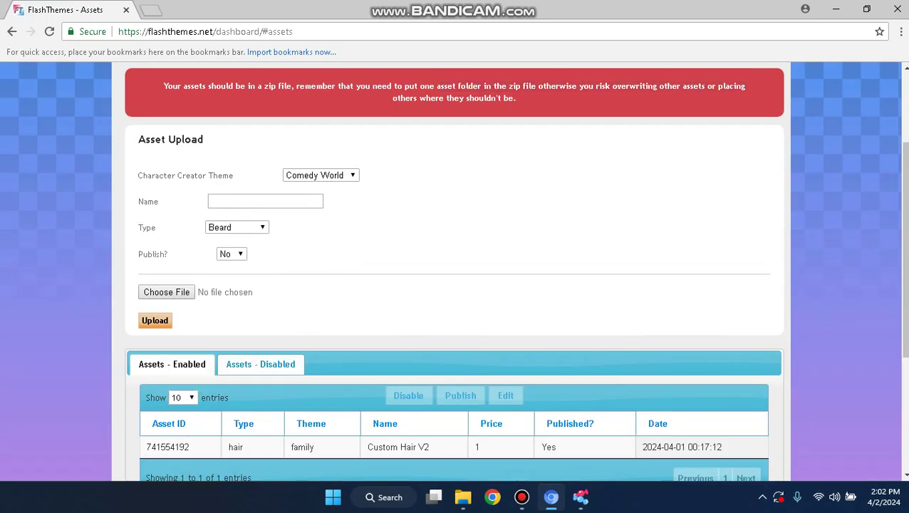
text(Custom )
text(Shirt ))
text(@@)
key(BackSpace)
key(BackSpace)
key(BackSpace)
text(022)
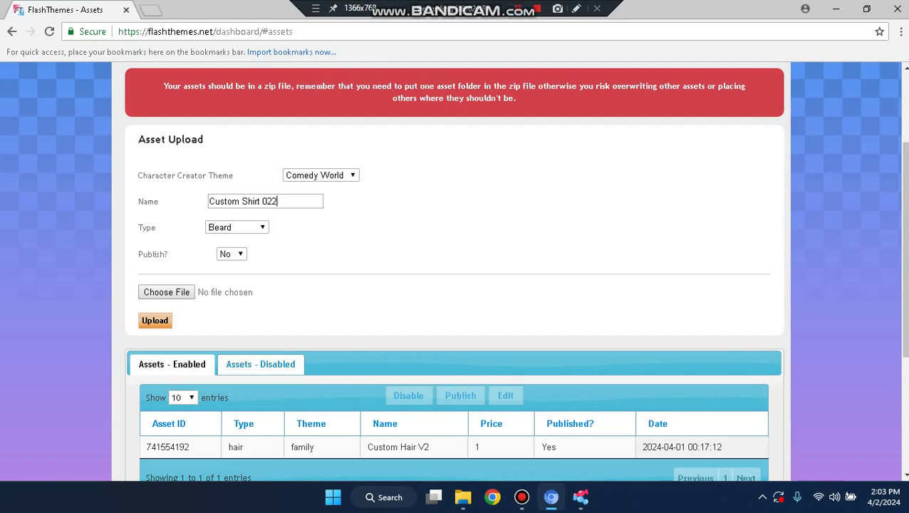
Step: Set the asset type to Upper Body and leave publishing set to No
click(236, 227)
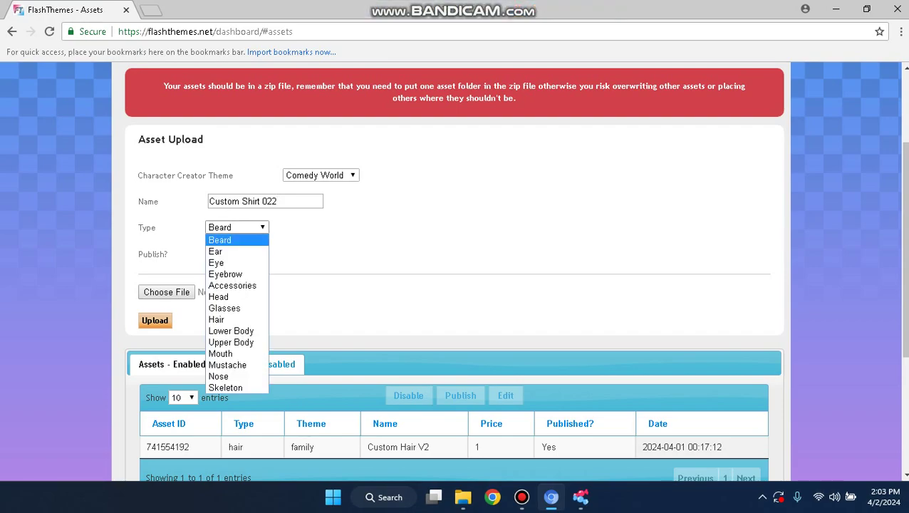
key(Down)
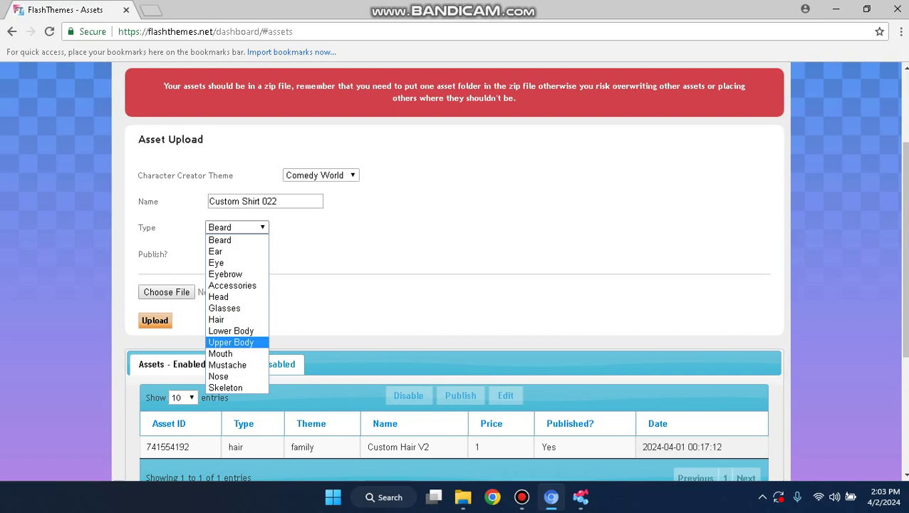
key(Return)
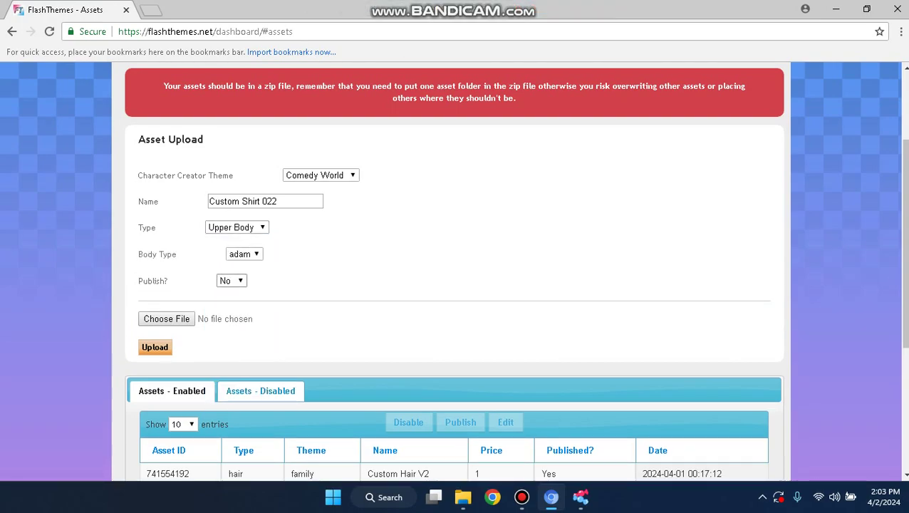
key(alt+Down)
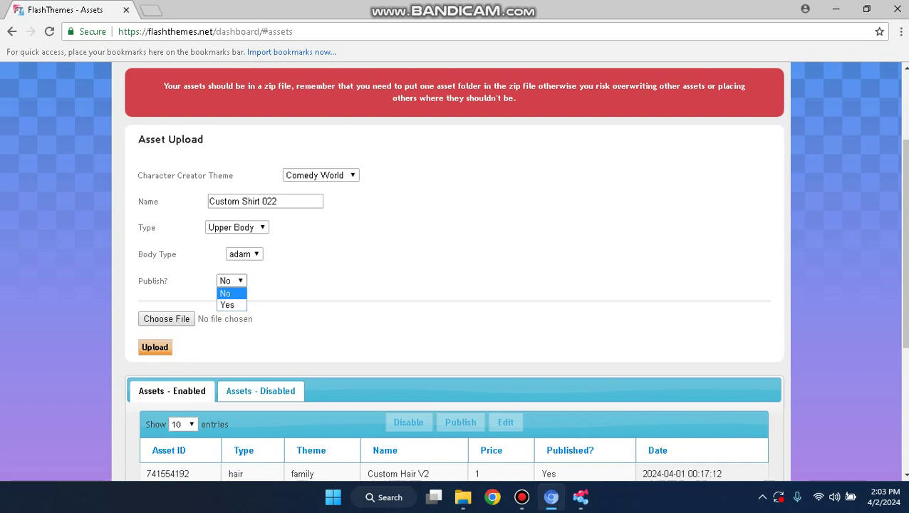
key(Down)
key(Up)
key(Return)
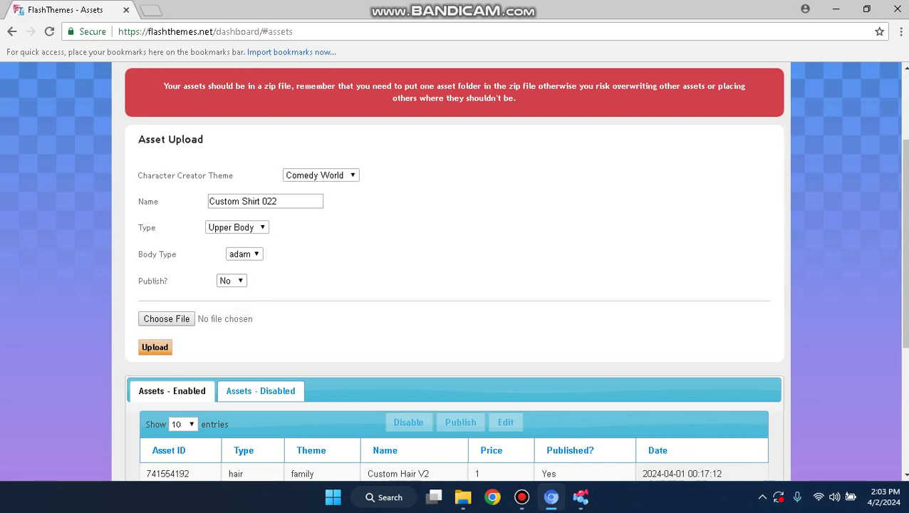
Step: Choose the adam_022 ZIP archive from the Import FT folder and upload it as the custom asset
key(Tab)
click(166, 318)
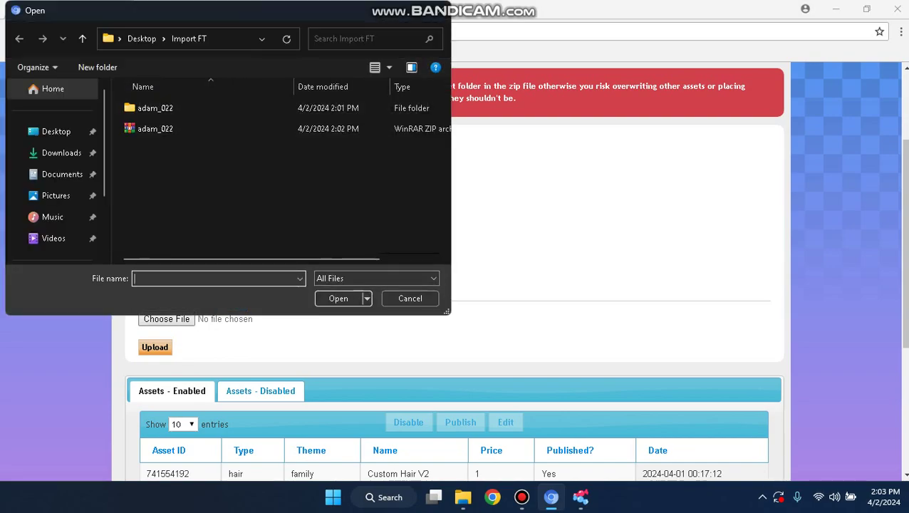
click(285, 129)
key(Return)
scroll(454, 271, down, 2)
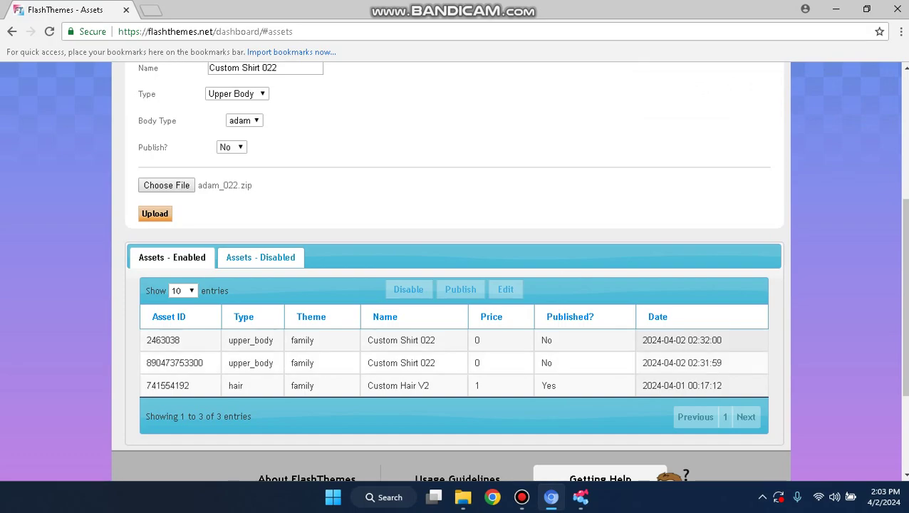
click(401, 340)
right_click(454, 207)
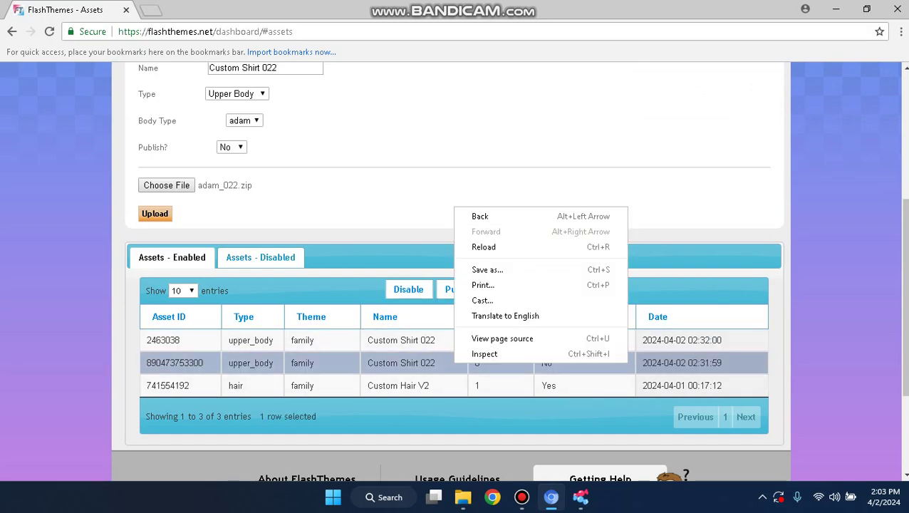
click(417, 362)
click(418, 362)
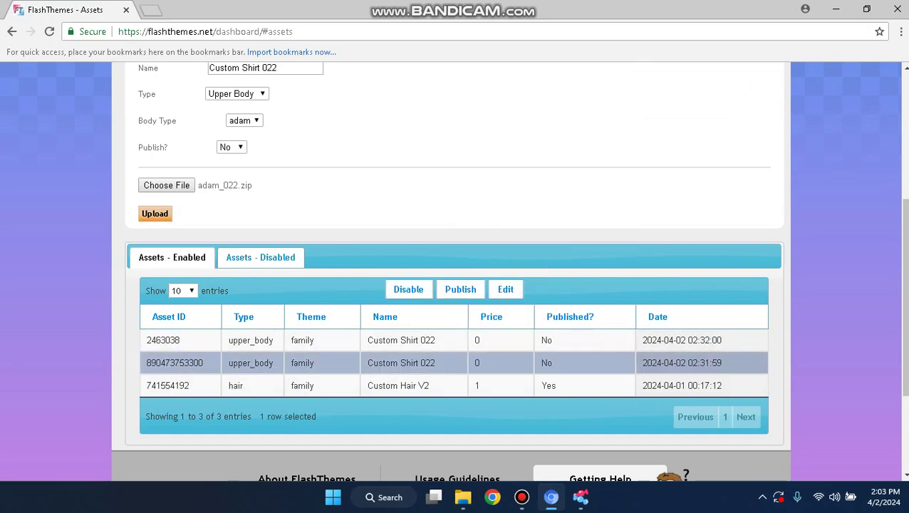
click(408, 290)
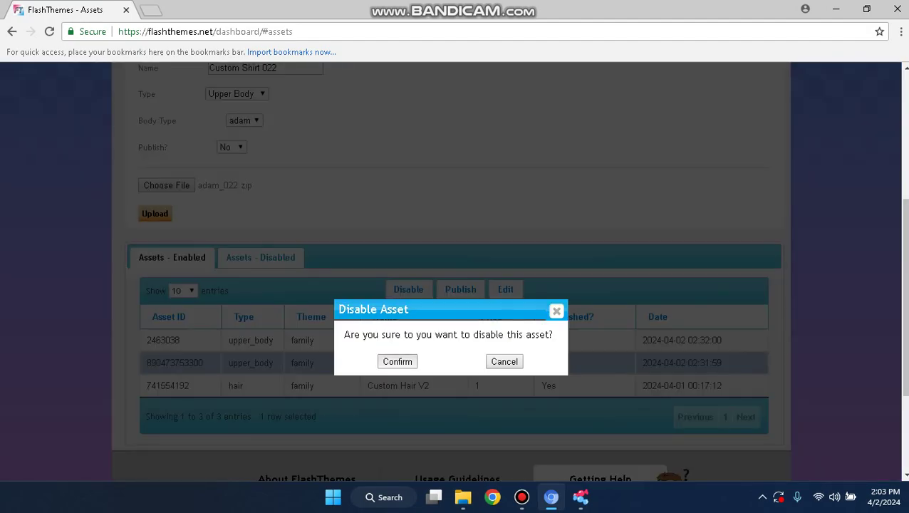
click(396, 361)
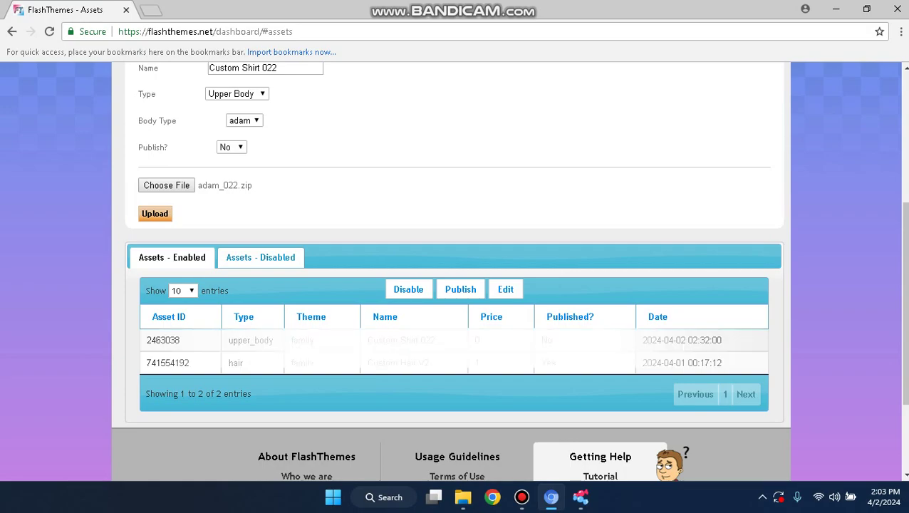
click(401, 340)
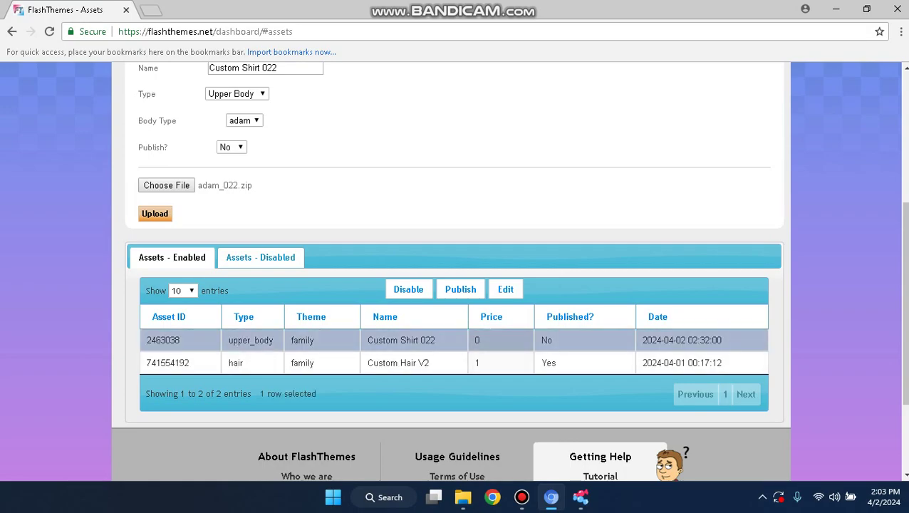
click(547, 339)
Step: Go to the video creation page and open the Character Creator for the Comedy World theme
scroll(546, 340, up, 5)
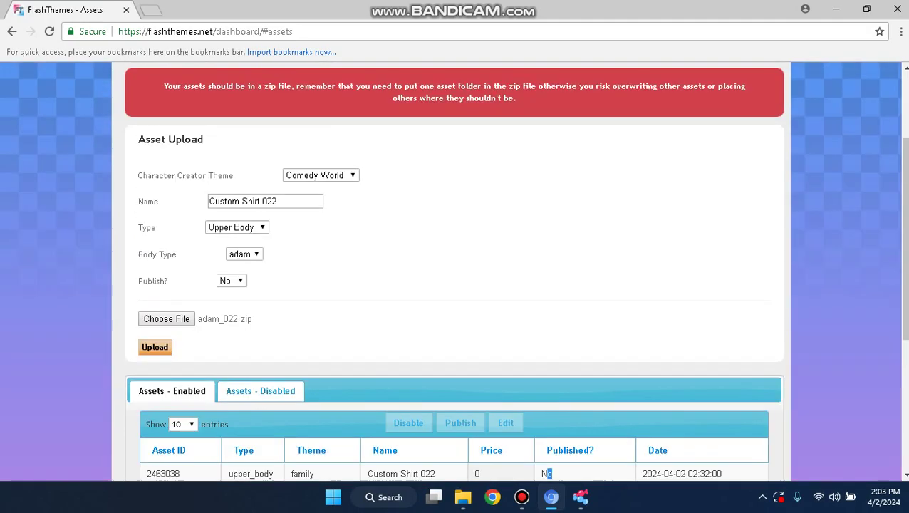
click(768, 72)
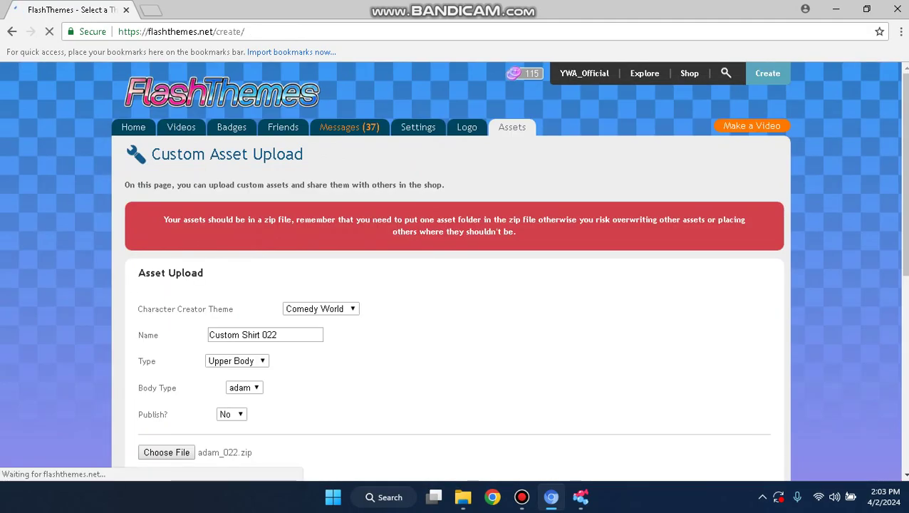
scroll(454, 270, down, 4)
scroll(455, 271, down, 5)
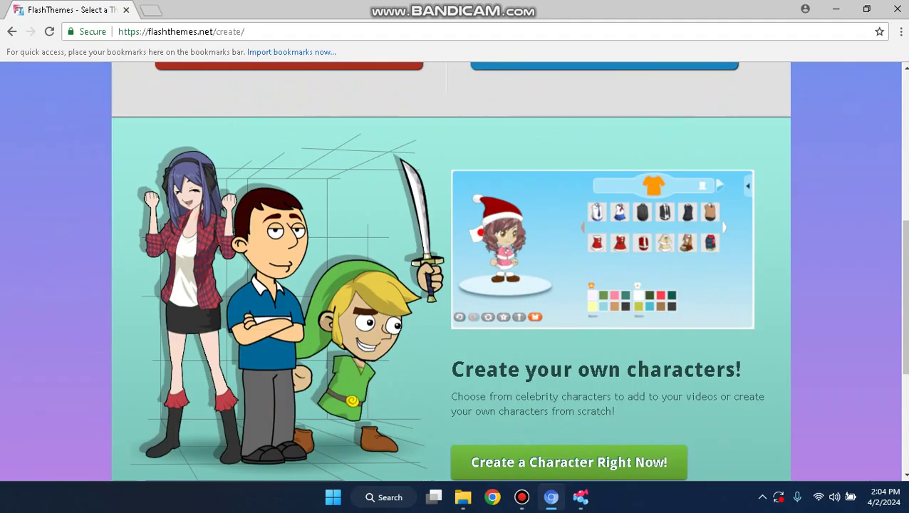
click(569, 262)
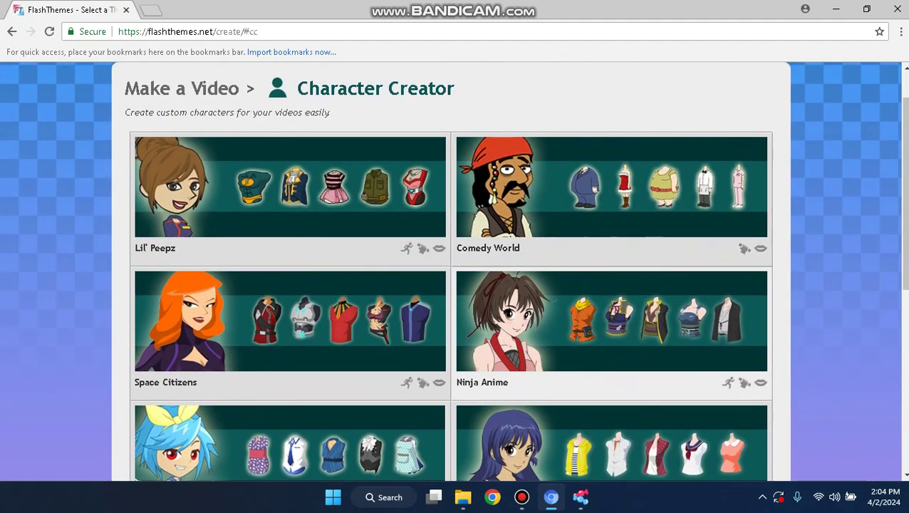
scroll(455, 271, down, 3)
scroll(613, 242, up, 3)
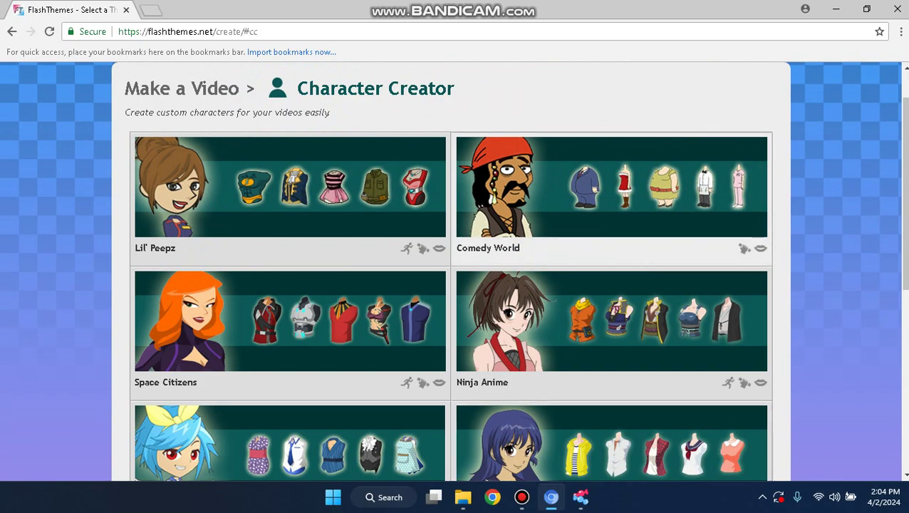
click(712, 251)
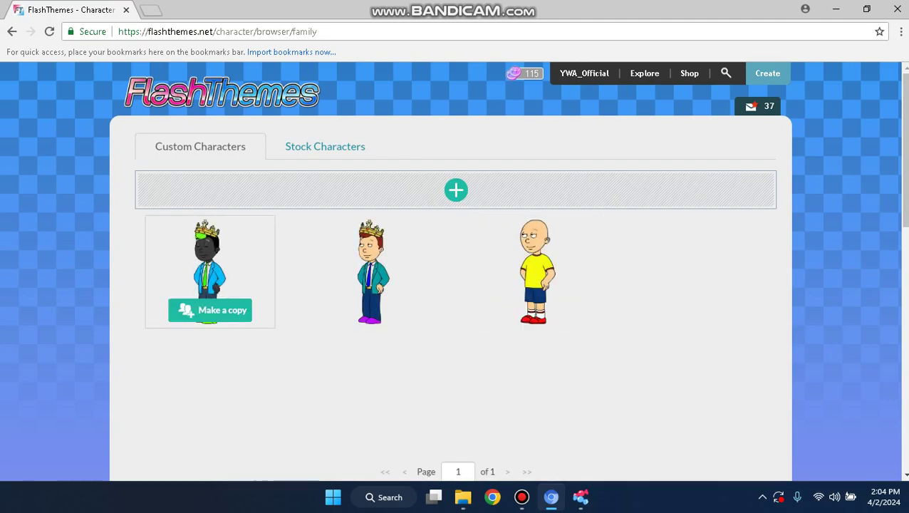
Step: Start a new custom character with the adam body type and dress it in the imported open jacket
click(456, 189)
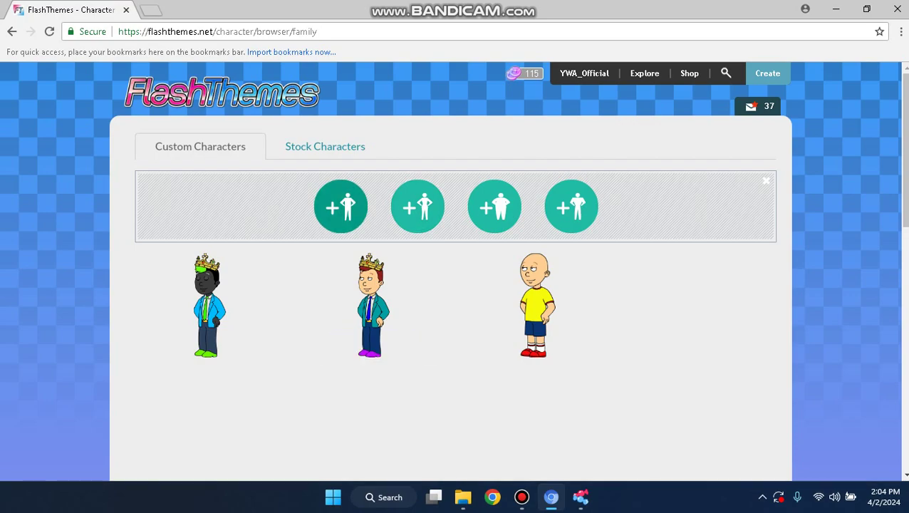
click(340, 207)
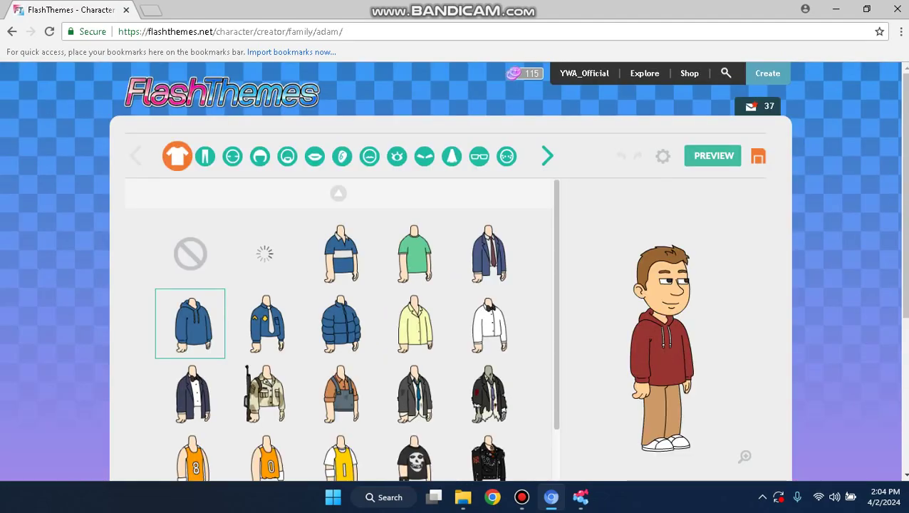
click(266, 260)
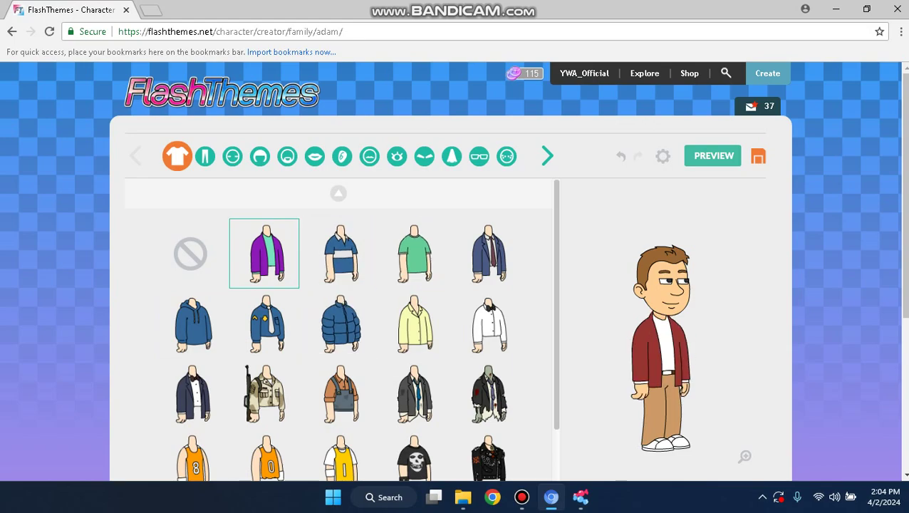
scroll(413, 256, down, 2)
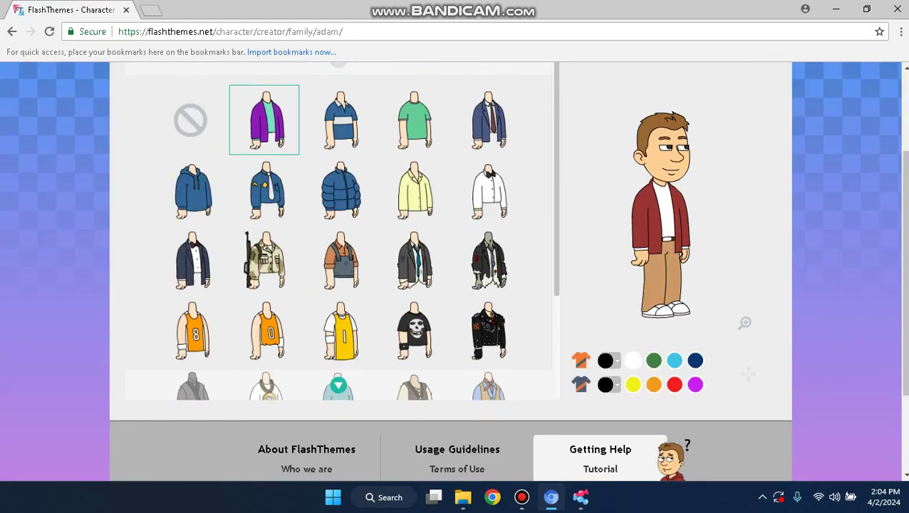
scroll(415, 191, up, 2)
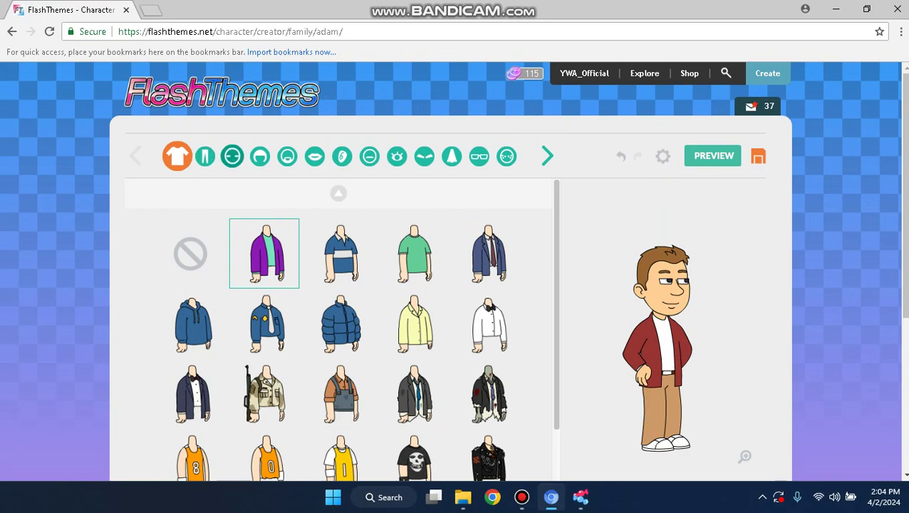
Step: Browse the hair options down to the custom hair at the end of the list
click(260, 156)
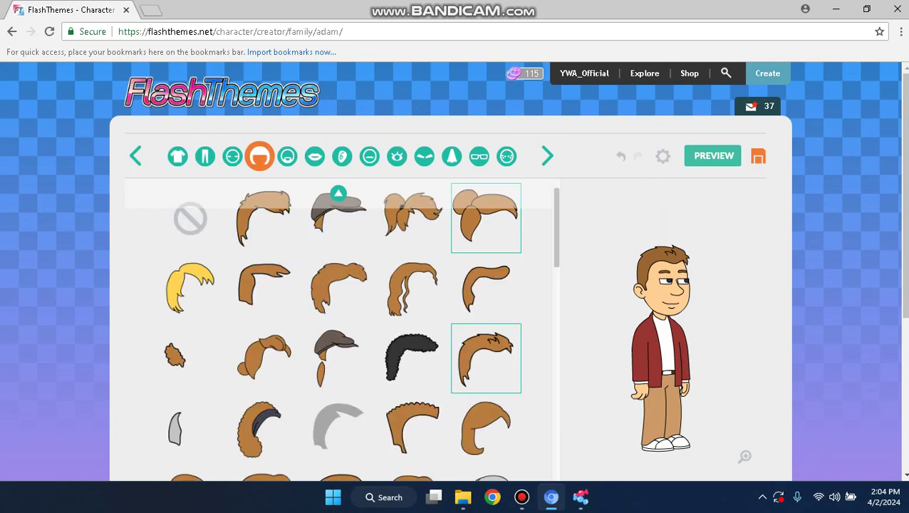
scroll(486, 358, down, 6)
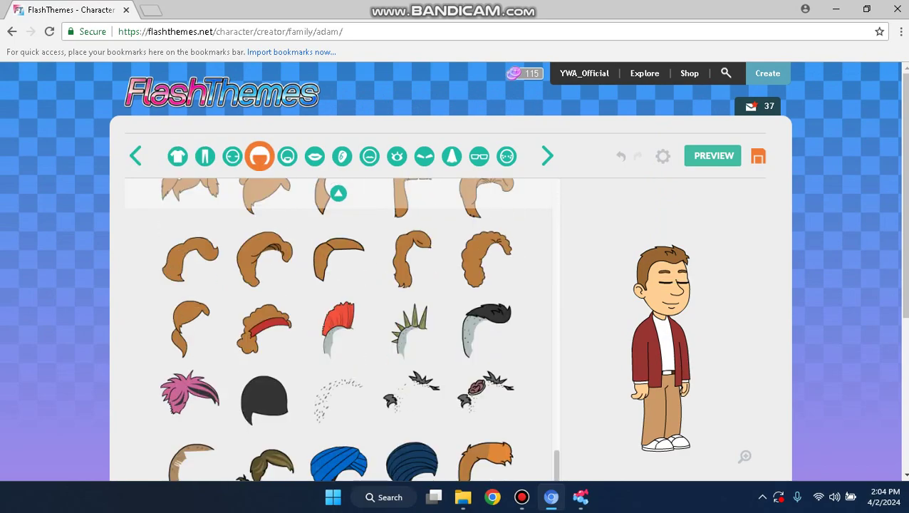
scroll(486, 342, down, 1)
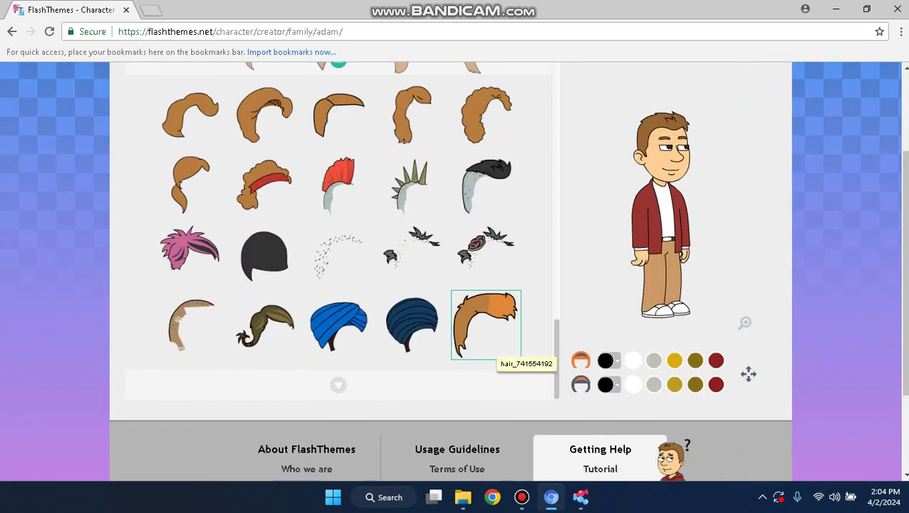
scroll(485, 356, up, 8)
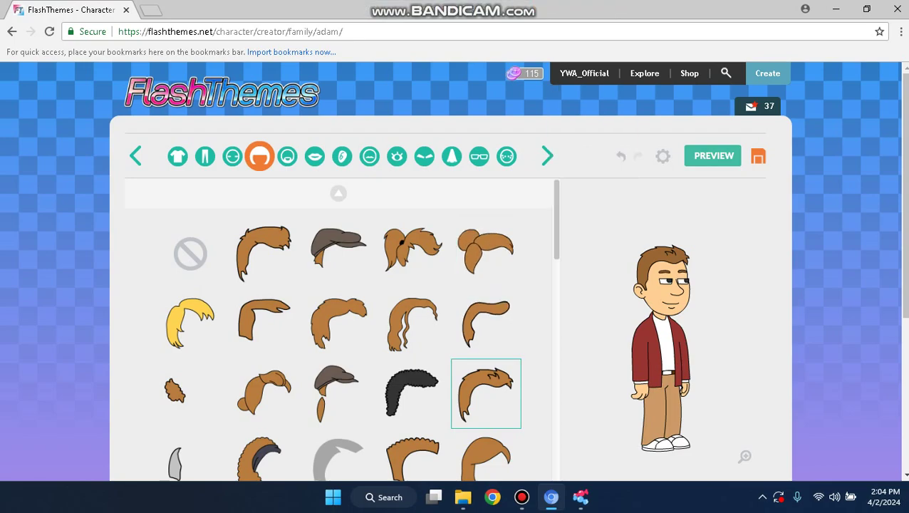
Step: Minimize the browser, view the Wrapper: Offline video list, and return to the Import FT folder
click(835, 9)
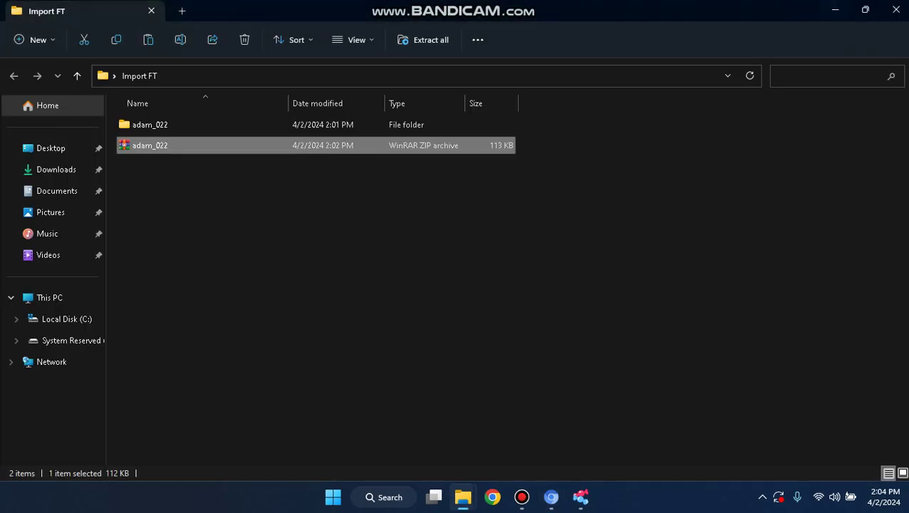
click(581, 496)
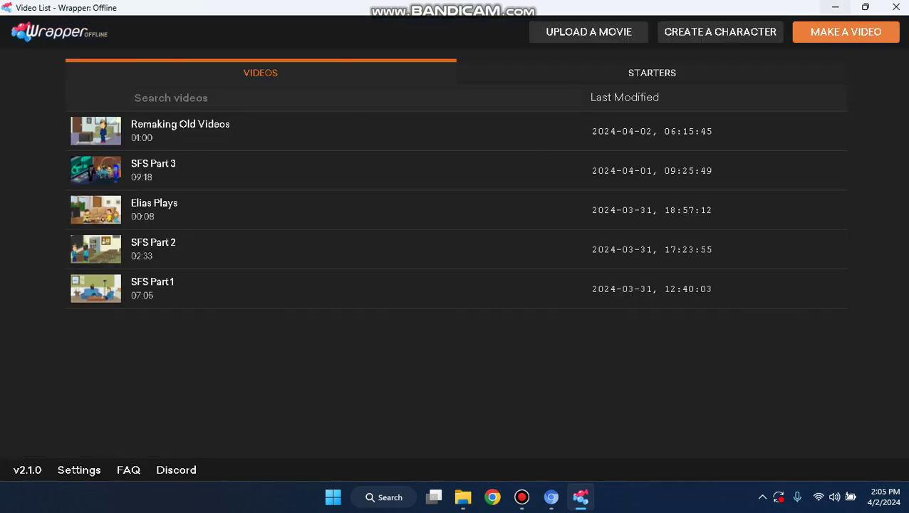
click(835, 7)
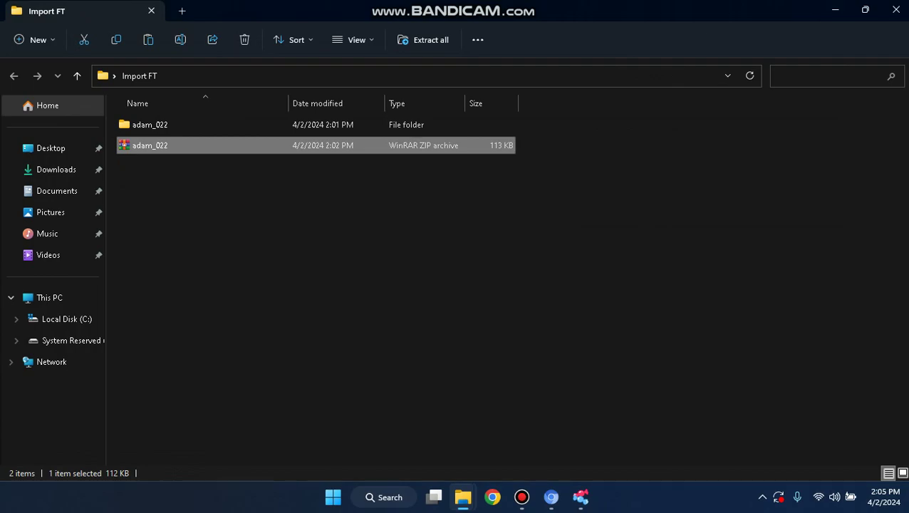
Step: Open the _ASSETS folder under wrapper-offline-win32-x64, resources, app and browse its files for the character's XML
mouse_move(463, 496)
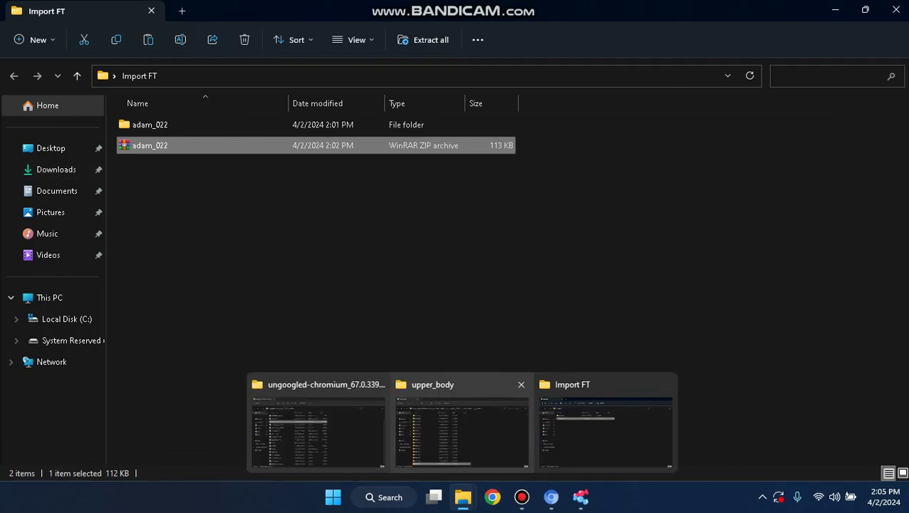
click(462, 425)
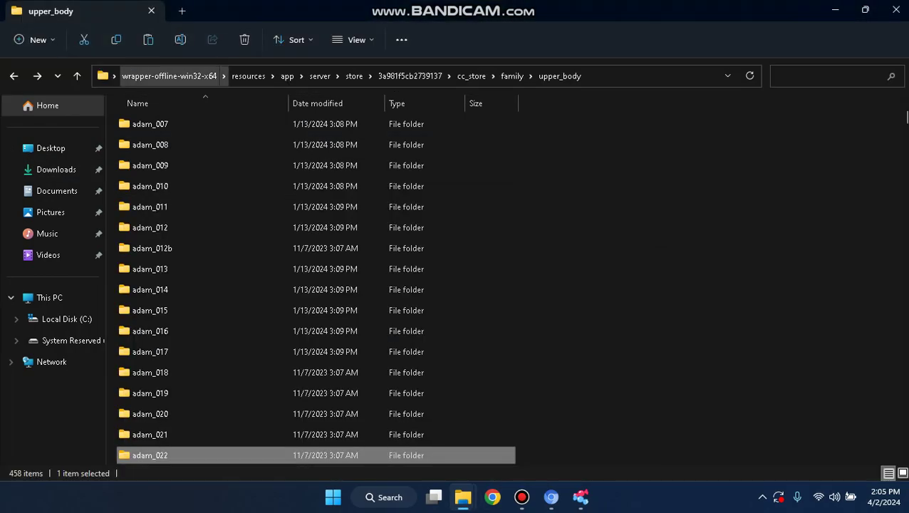
click(169, 76)
double_click(148, 145)
double_click(139, 125)
double_click(147, 145)
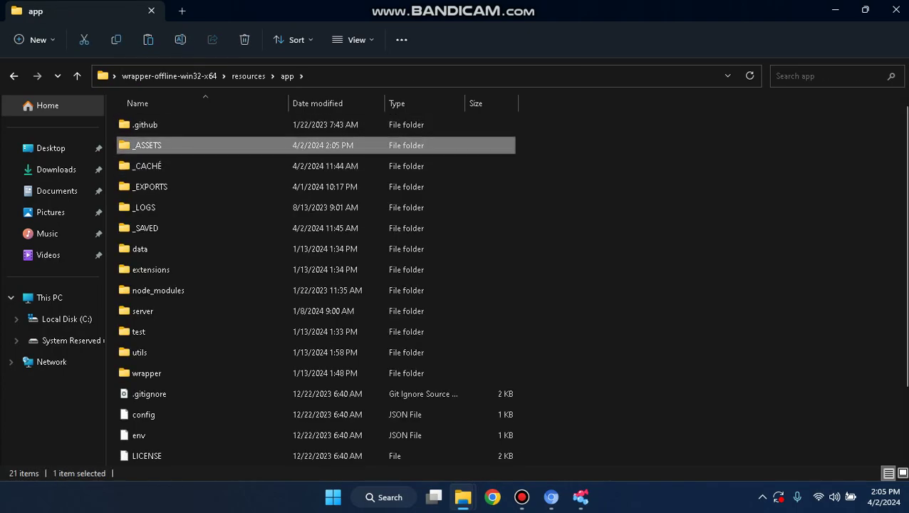
scroll(313, 206, down, 20)
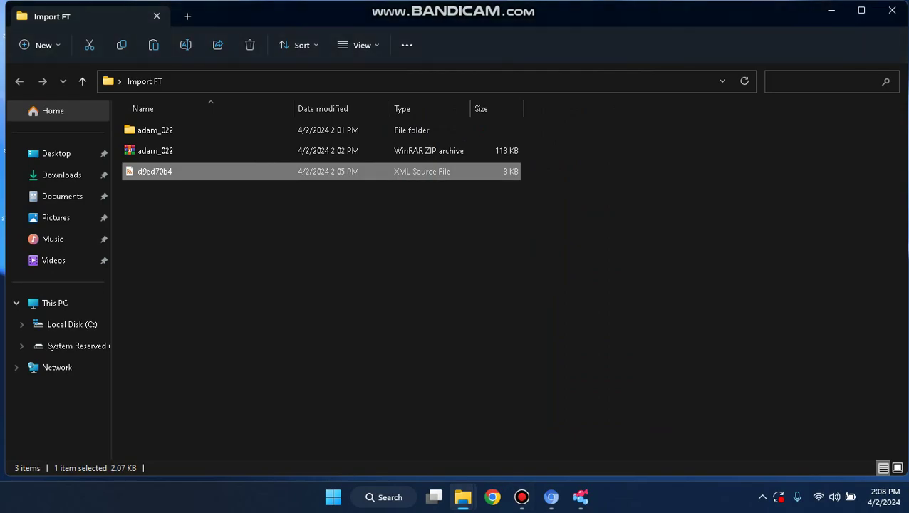
Step: Switch to the FlashThemes browser window and go to the character Import option on the creation page
click(550, 496)
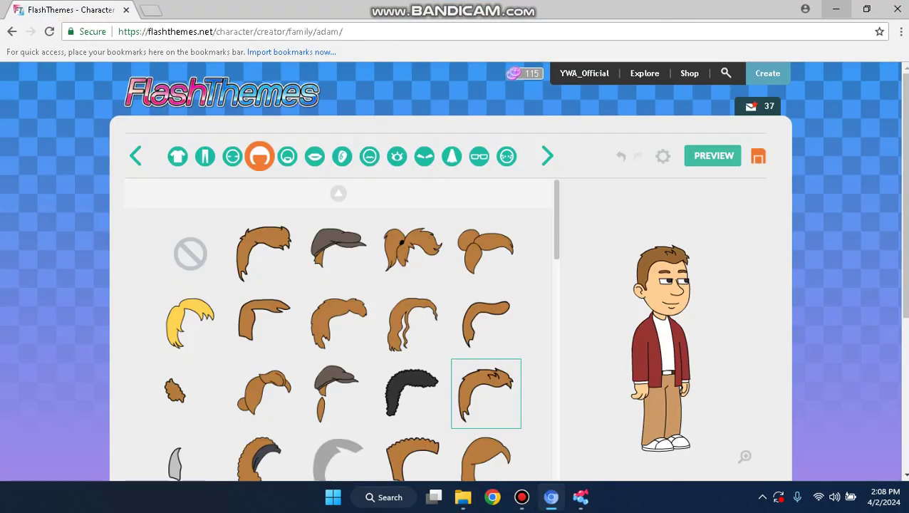
click(767, 73)
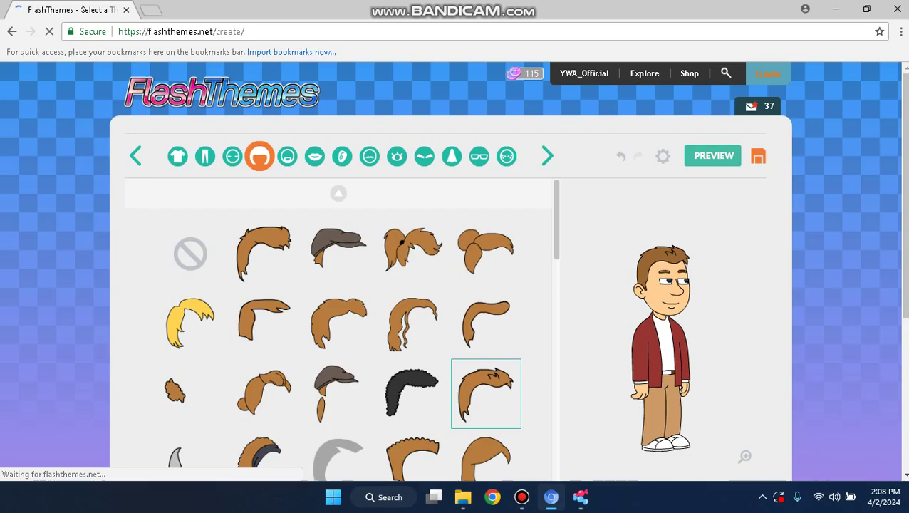
scroll(451, 271, down, 8)
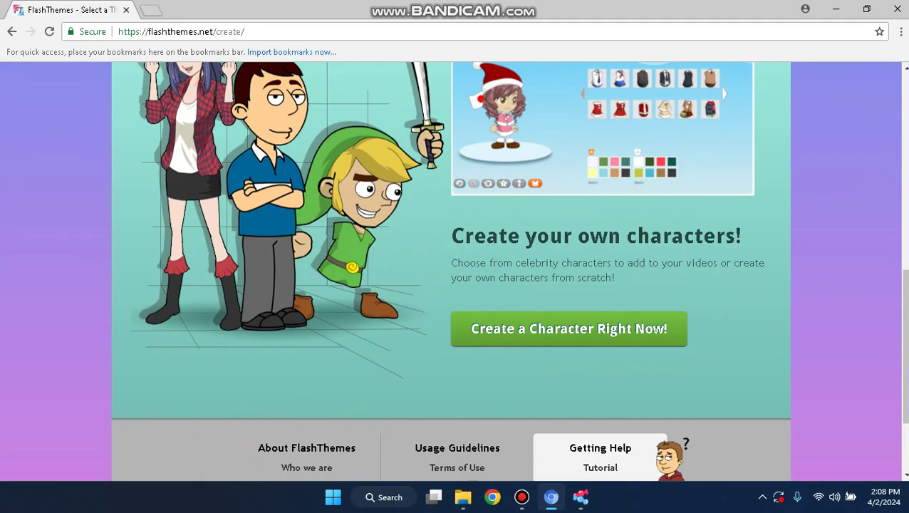
click(569, 328)
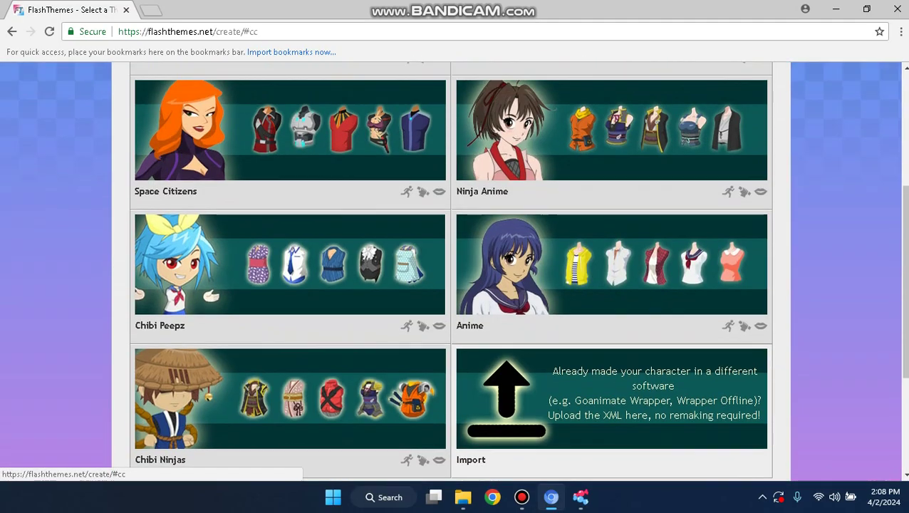
scroll(712, 392, down, 5)
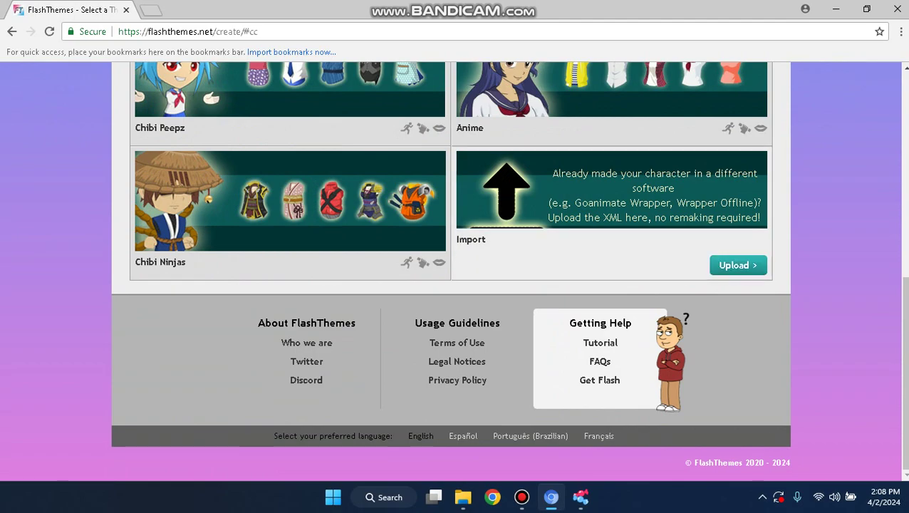
Step: Try to import the d9ed70b4 XML file as a character, and go back to the adam Character Creator
click(738, 265)
click(154, 149)
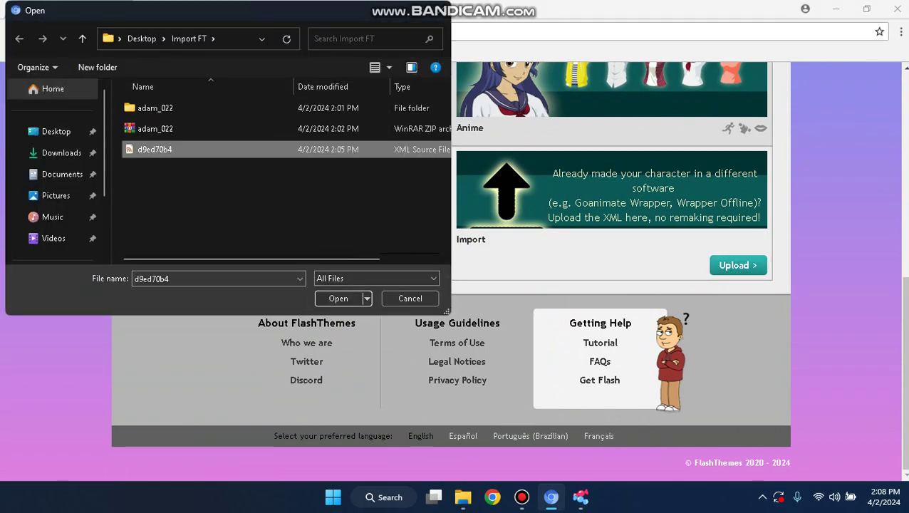
key(Return)
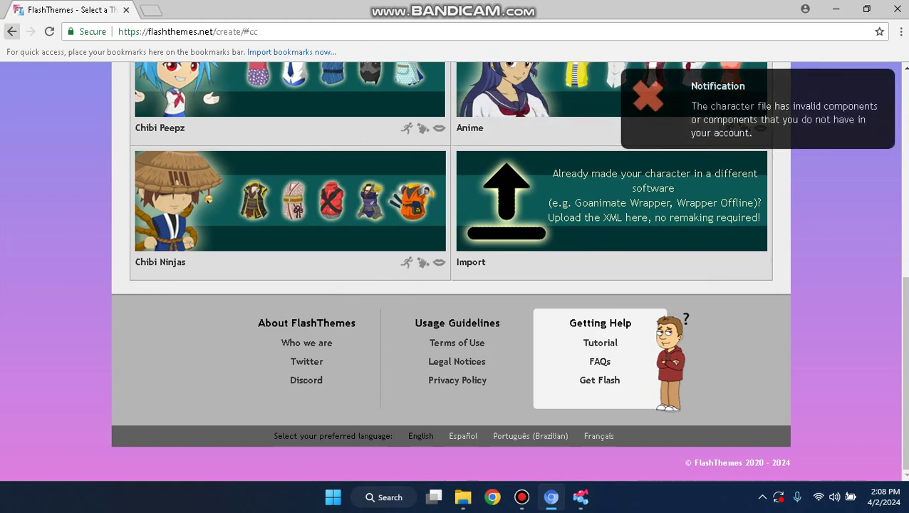
click(11, 31)
click(12, 32)
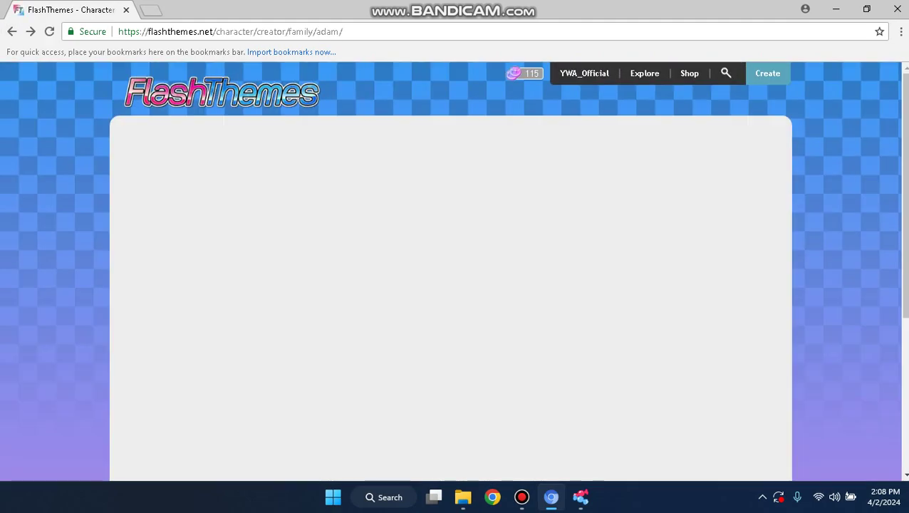
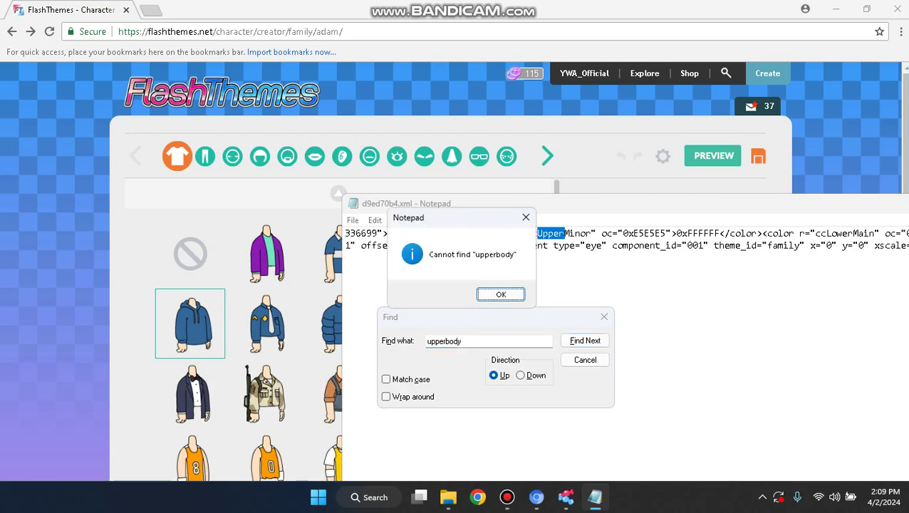
Step: Search the d9ed70b4 XML file for 022 in the downward direction
key(Return)
key(BackSpace)
key(BackSpace)
key(BackSpace)
key(BackSpace)
key(BackSpace)
key(BackSpace)
key(BackSpace)
key(BackSpace)
text(022)
key(Return)
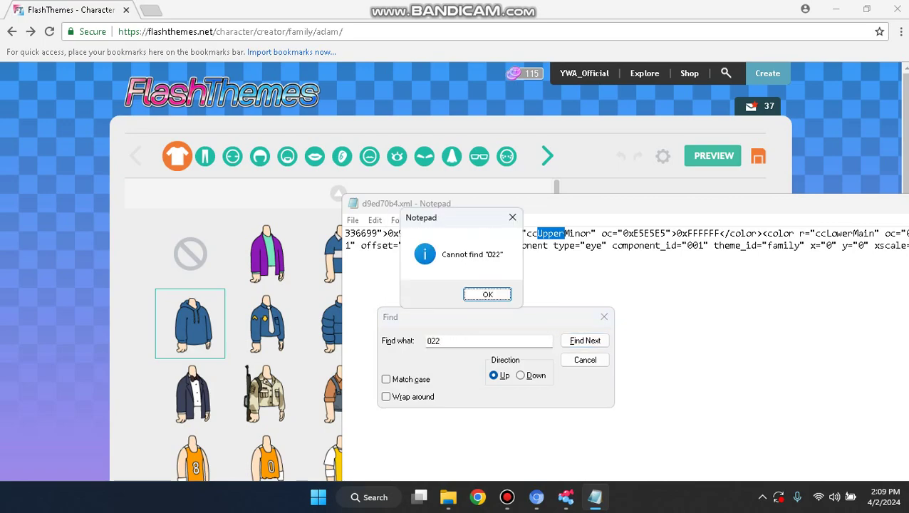
key(Return)
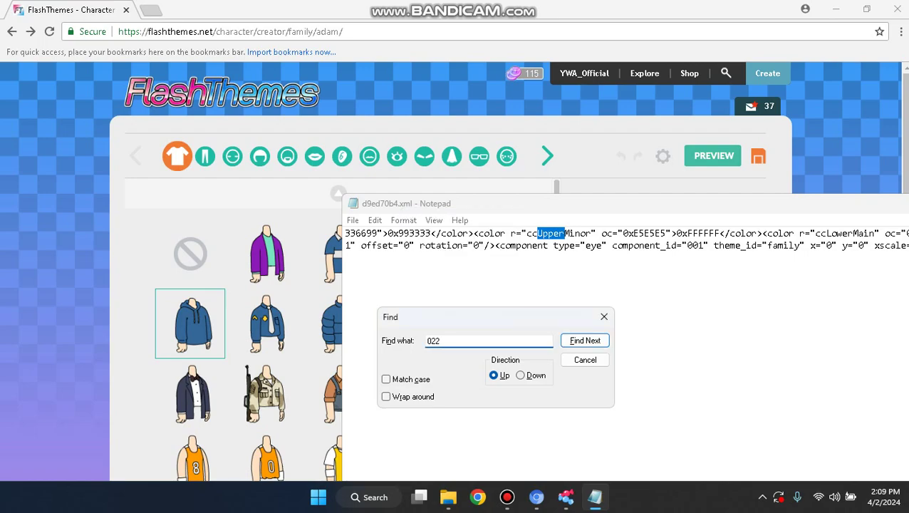
key(alt+d)
key(Return)
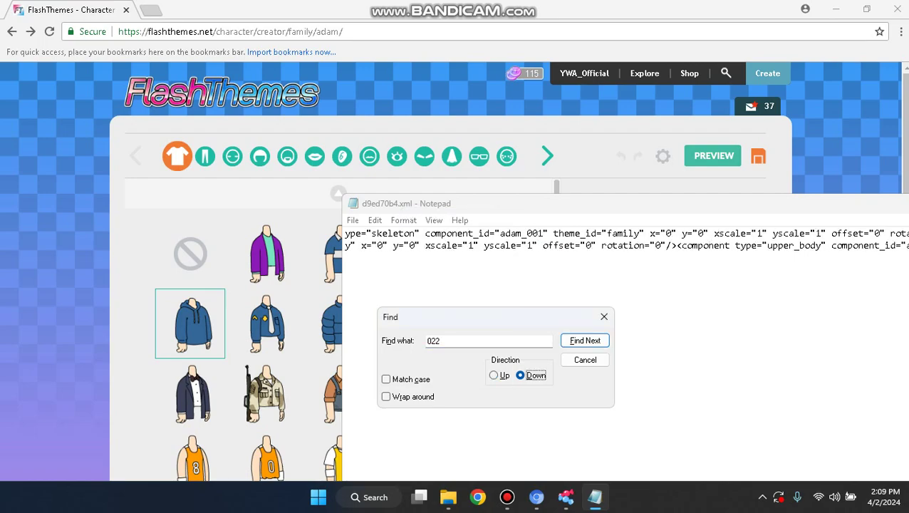
Step: Maximize the XML file's window and delete the component_id value adam_022 from the upper_body component
drag(680, 203, 456, 3)
click(845, 47)
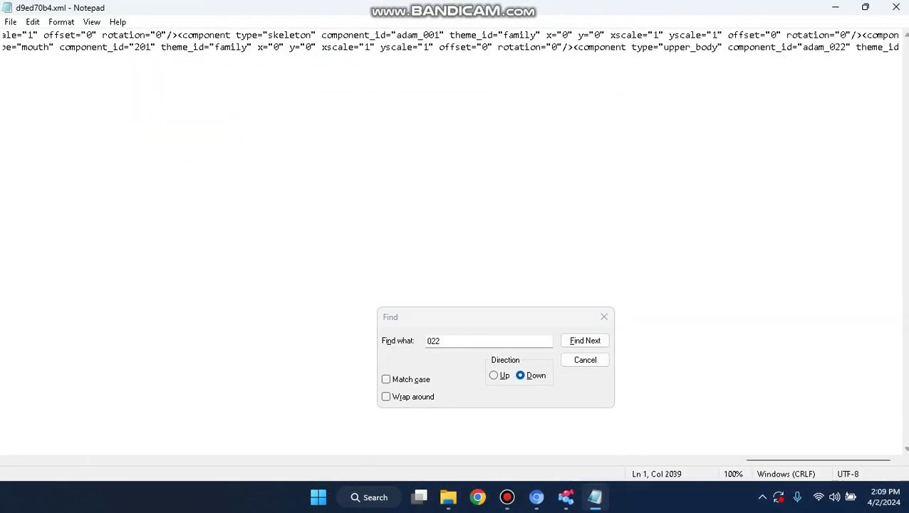
key(BackSpace)
key(BackSpace)
key(BackSpace)
key(BackSpace)
key(BackSpace)
key(BackSpace)
key(BackSpace)
key(BackSpace)
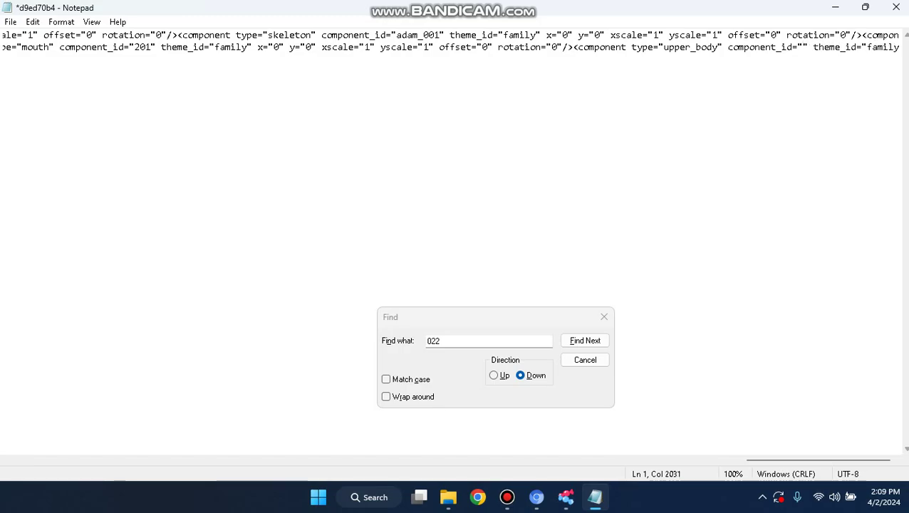
Step: Look up the imported jacket's ID in the Character Creator, set the upper_body component_id to 2463038, and save the file
click(865, 7)
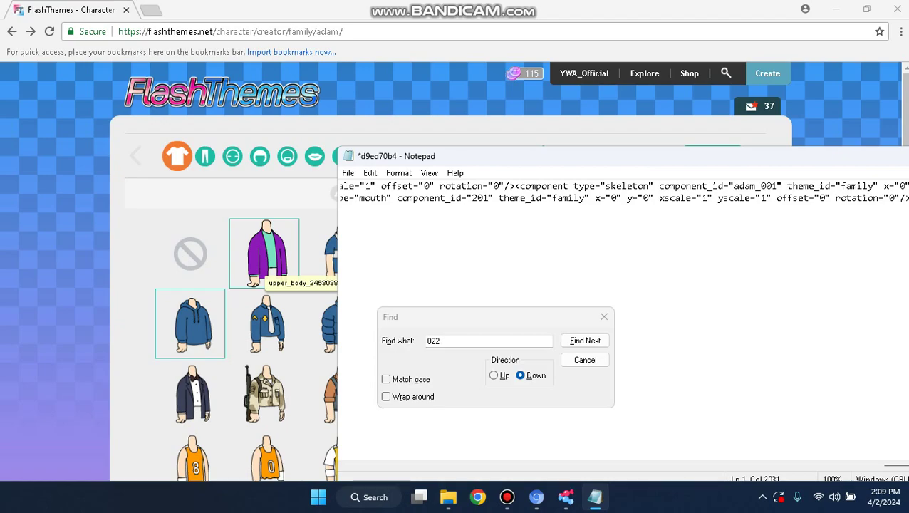
drag(791, 156, 454, 3)
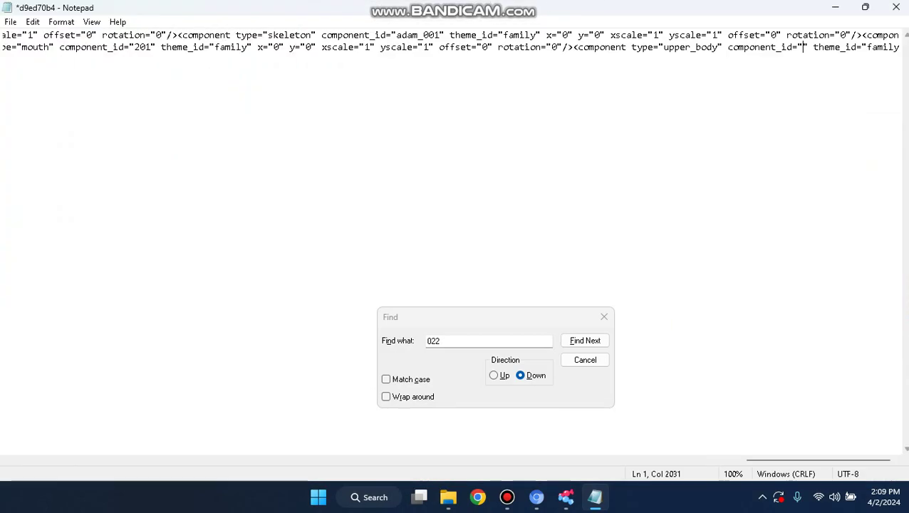
text(246303)
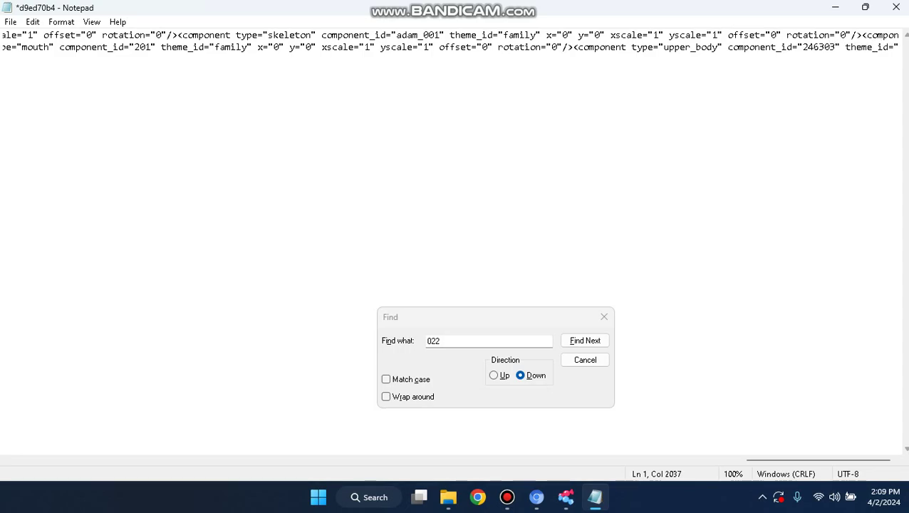
text(8)
key(ctrl+s)
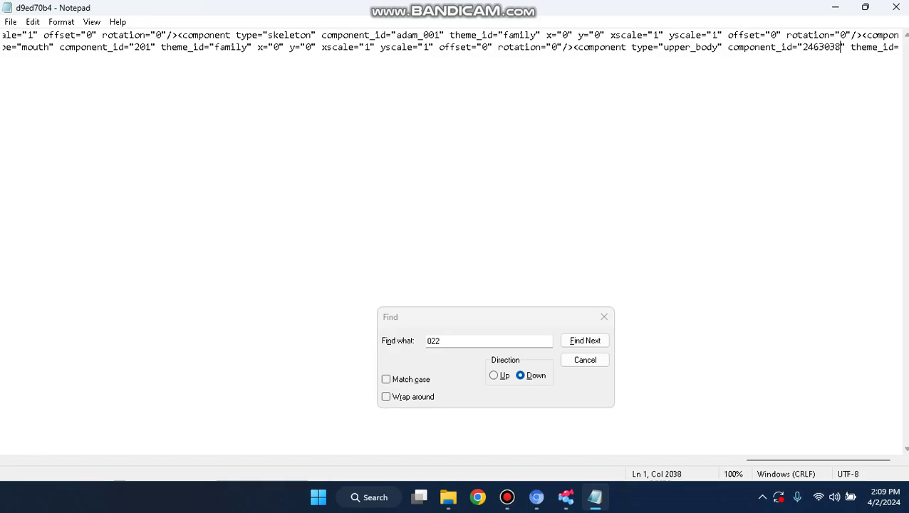
Step: Close the search and uncover the Character Creator to check the imported jacket's component ID
key(Escape)
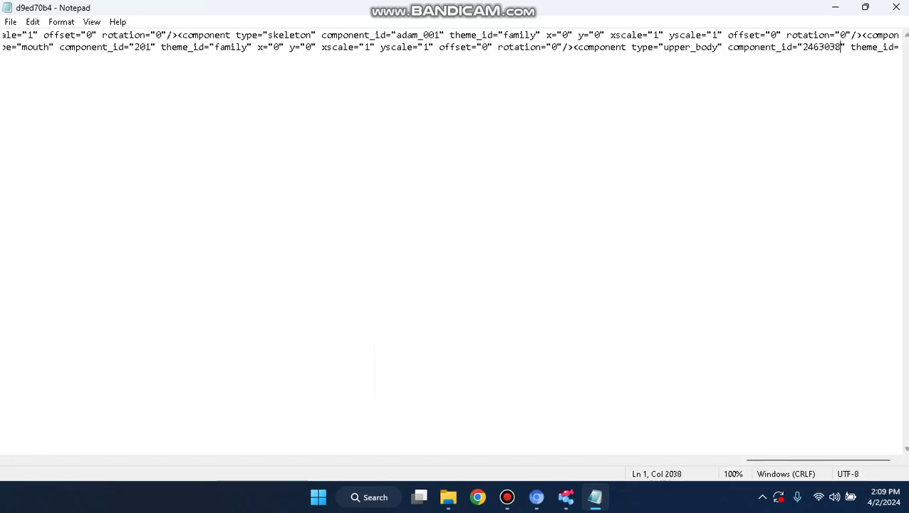
drag(734, 8, 834, 203)
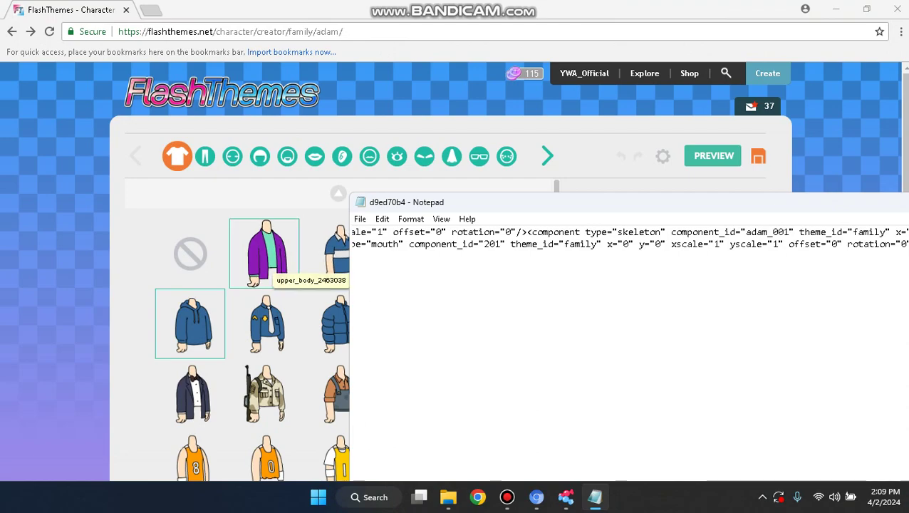
drag(455, 203, 479, 215)
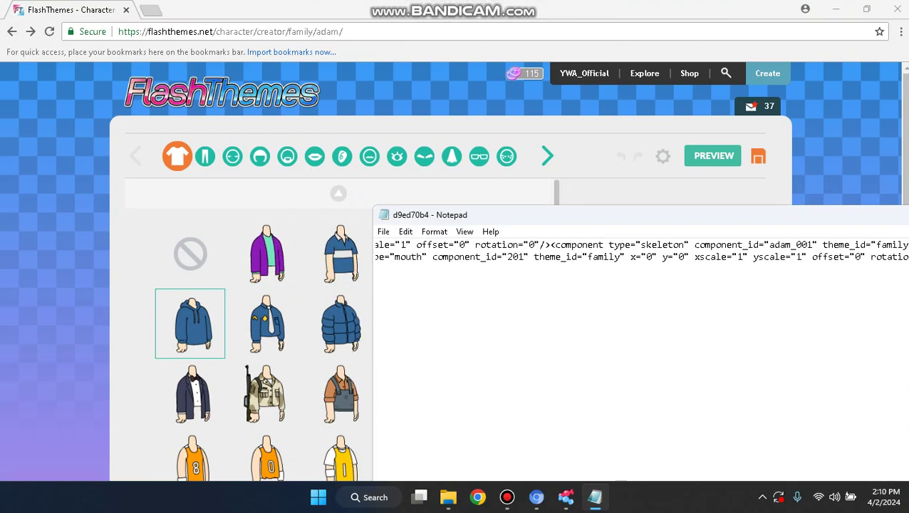
Step: Go back to the FlashThemes creation page and import the edited d9ed70b4 XML file as a character
click(12, 31)
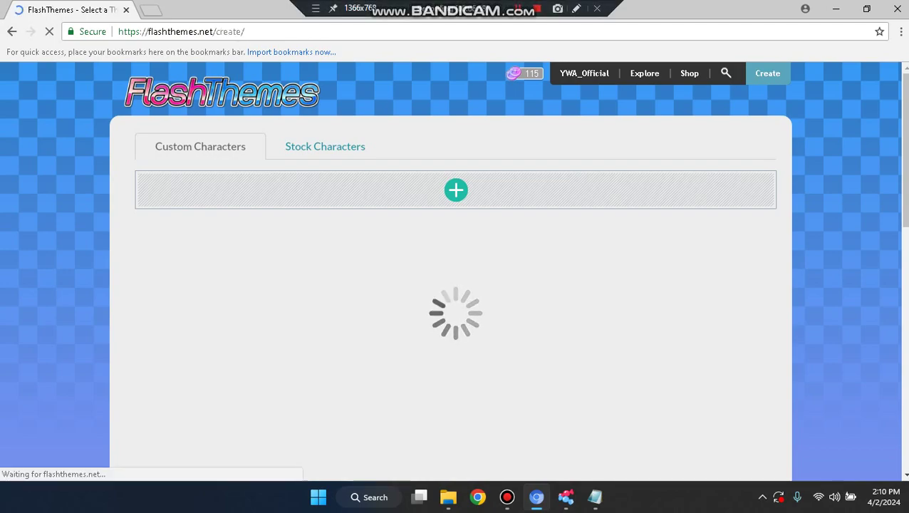
scroll(454, 271, down, 8)
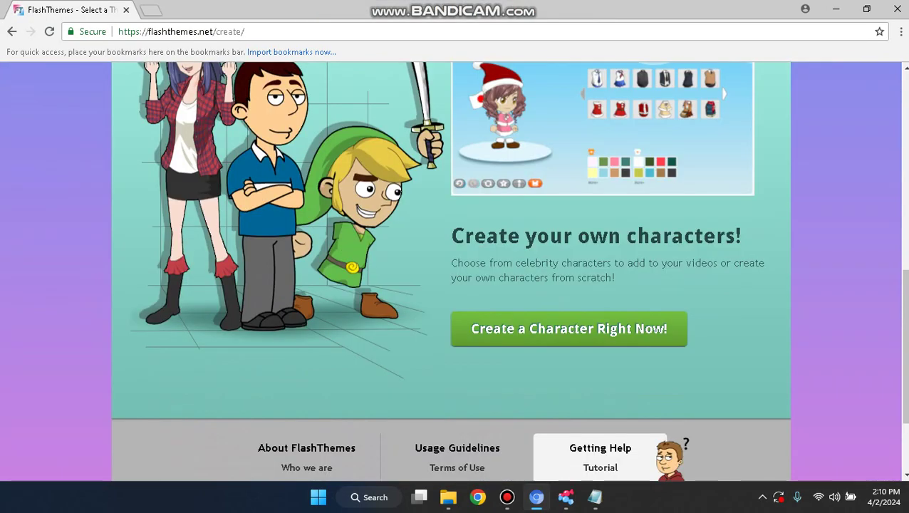
click(569, 328)
scroll(568, 329, down, 3)
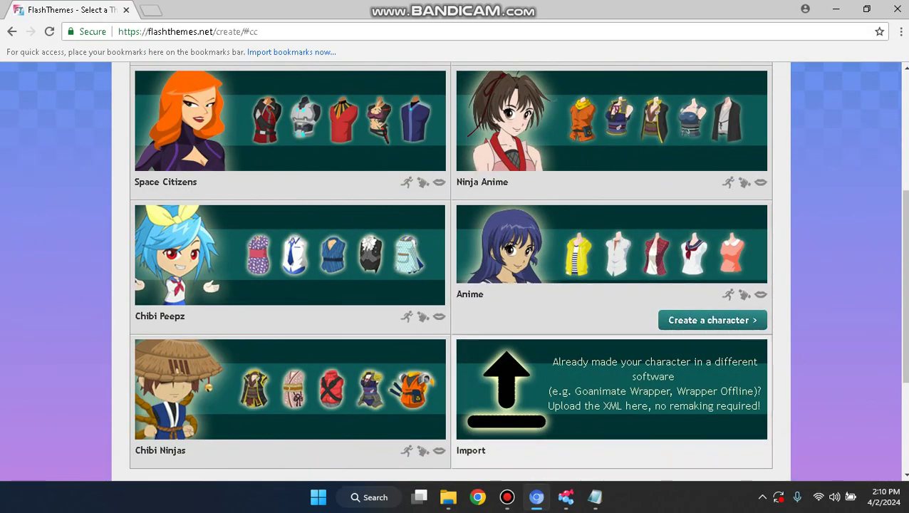
click(738, 453)
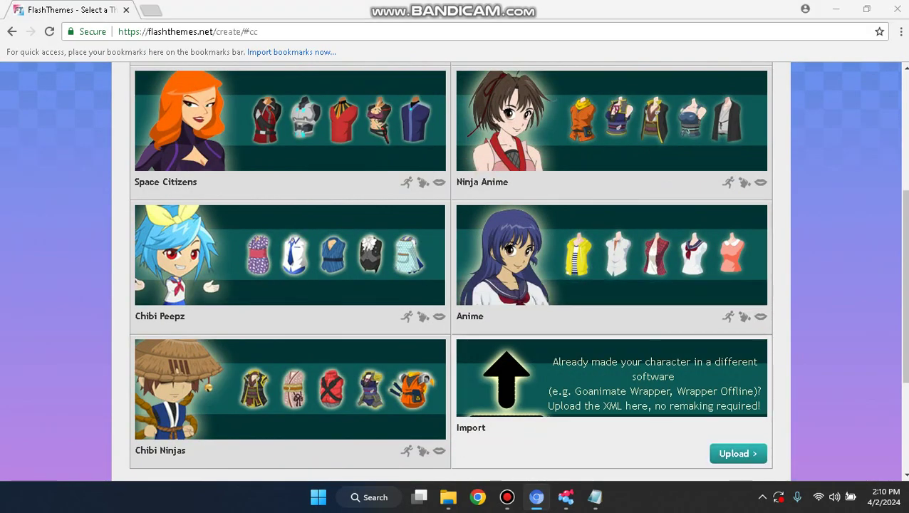
click(154, 149)
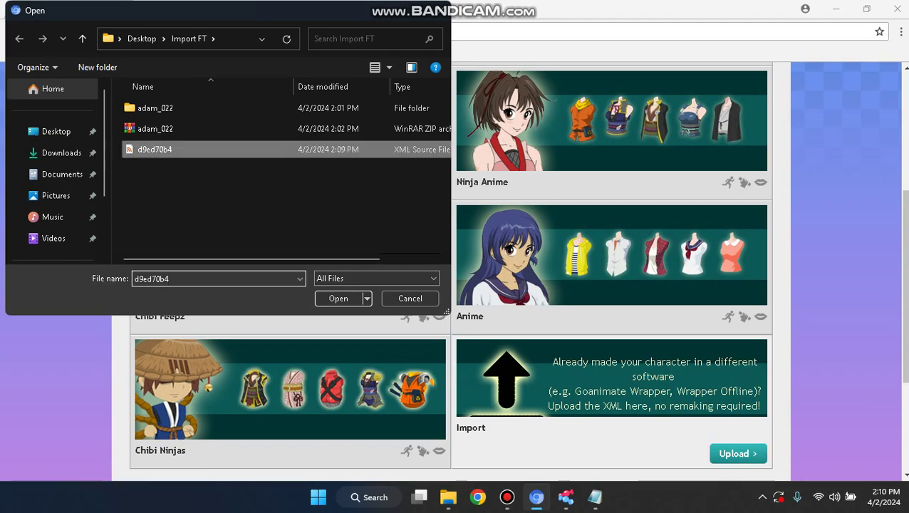
click(338, 297)
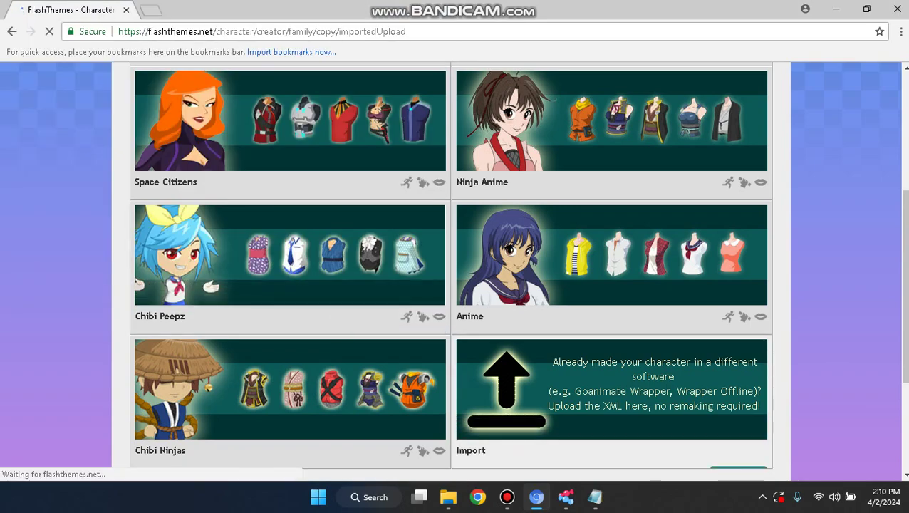
Step: Examine the imported character in the Character Creator, and switch to the Wrapper: Offline video list
scroll(454, 271, down, 2)
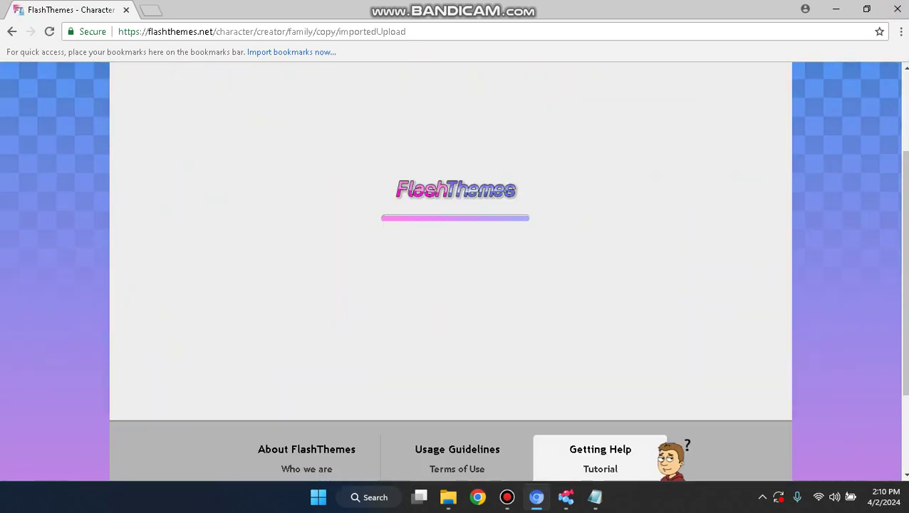
scroll(454, 271, up, 2)
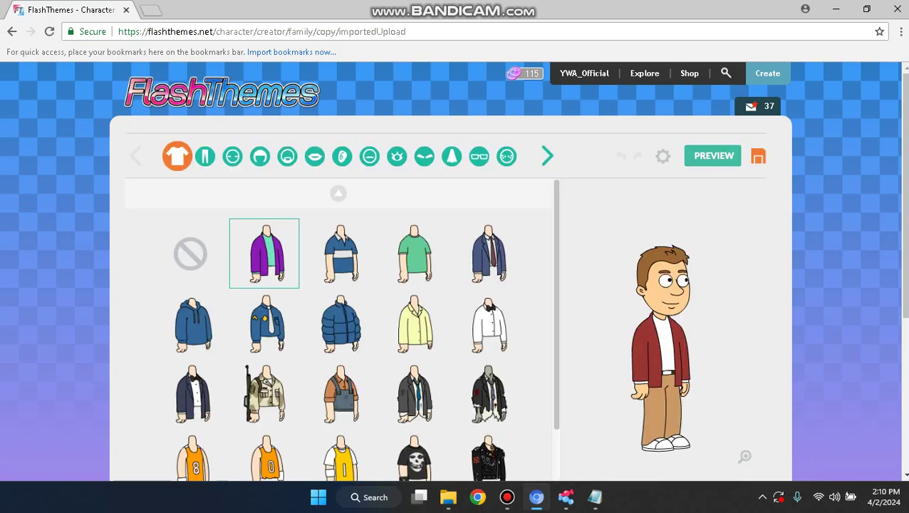
scroll(455, 271, down, 1)
mouse_move(448, 497)
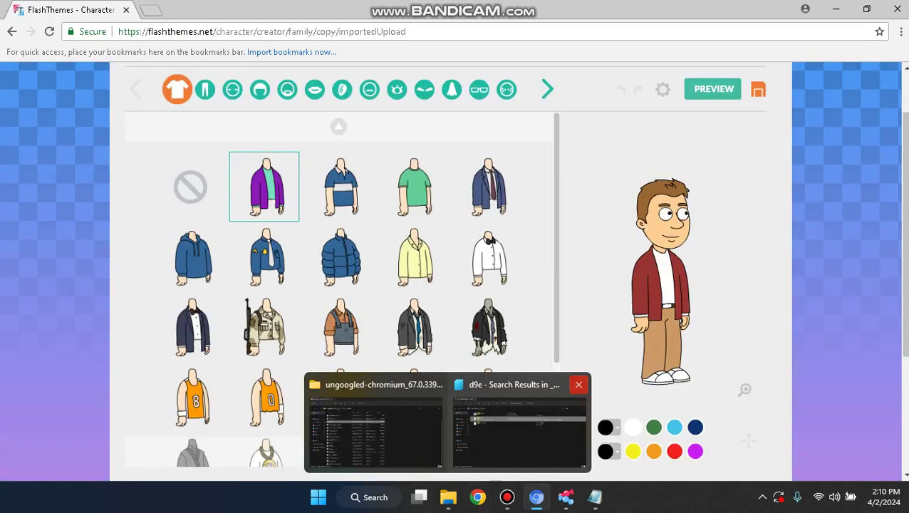
click(566, 497)
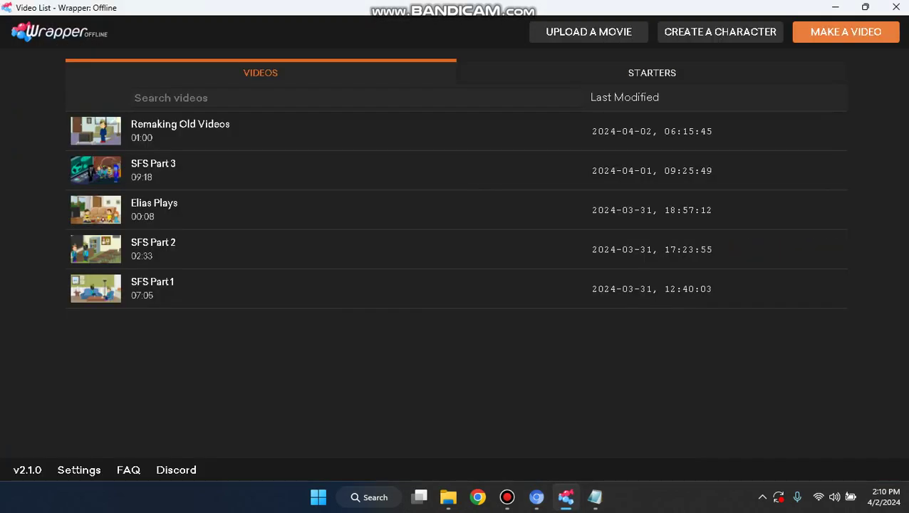
Step: Return to the FlashThemes Character Creator and look through the available hair components for the imported character
click(835, 7)
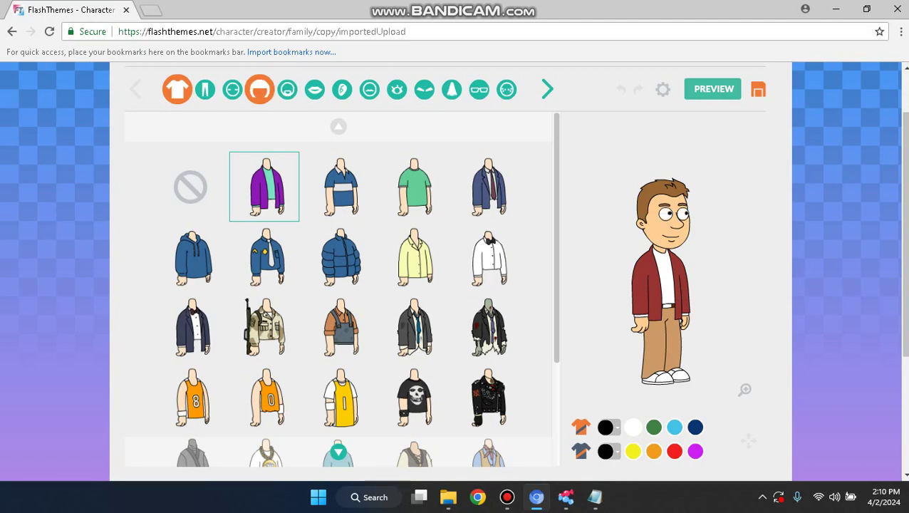
click(259, 89)
scroll(260, 89, down, 3)
scroll(450, 270, up, 2)
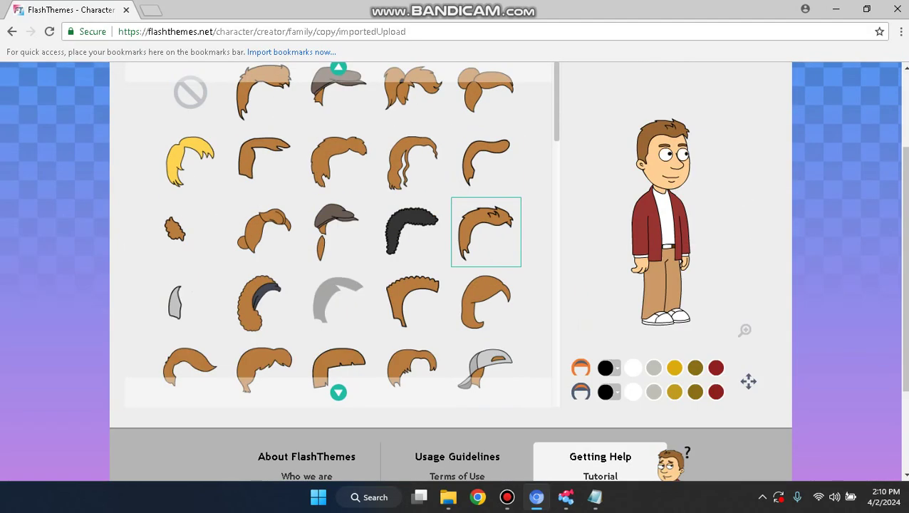
scroll(486, 232, down, 10)
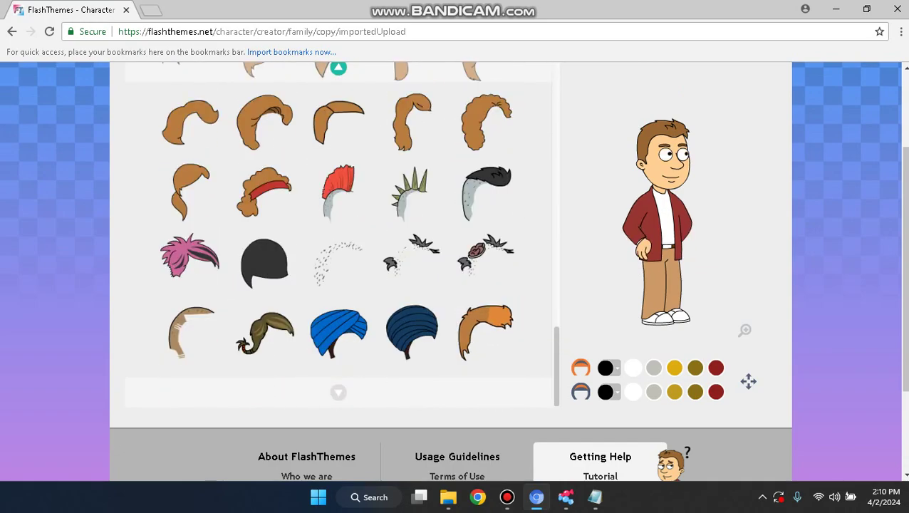
scroll(486, 332, up, 5)
scroll(486, 267, up, 5)
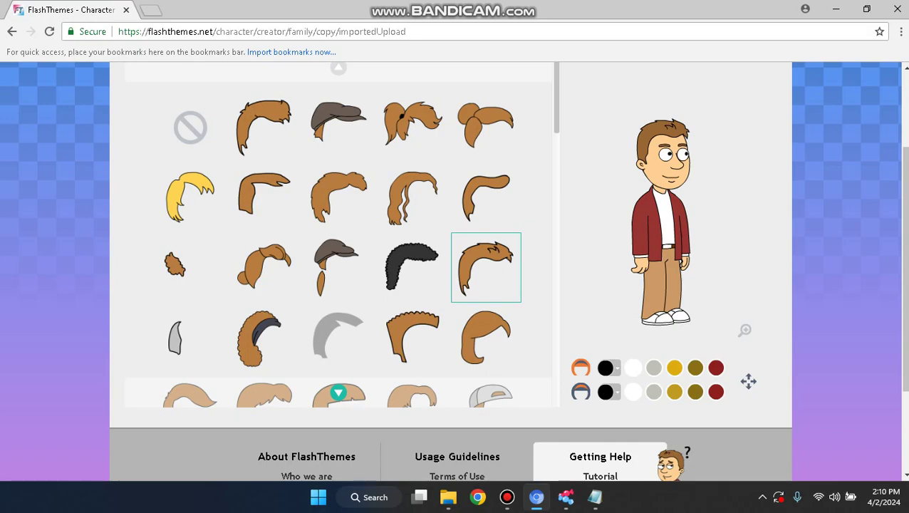
scroll(486, 267, up, 2)
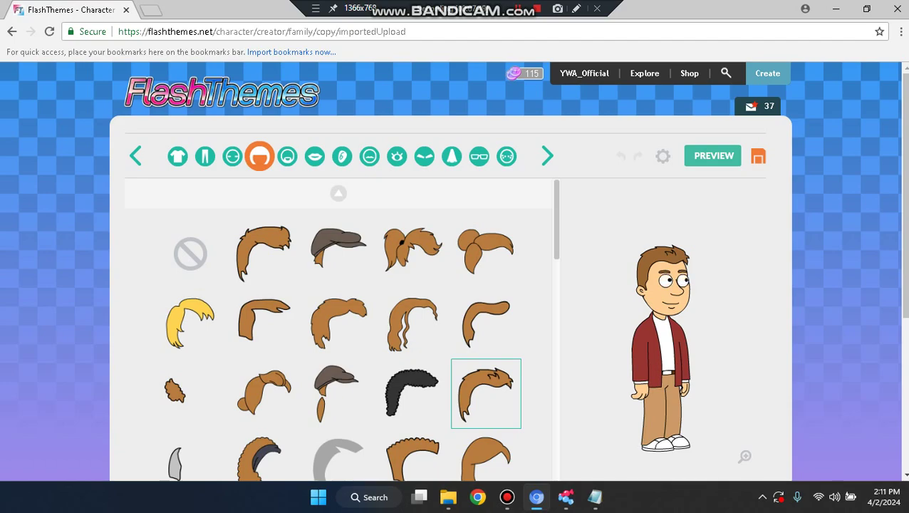
scroll(412, 253, down, 2)
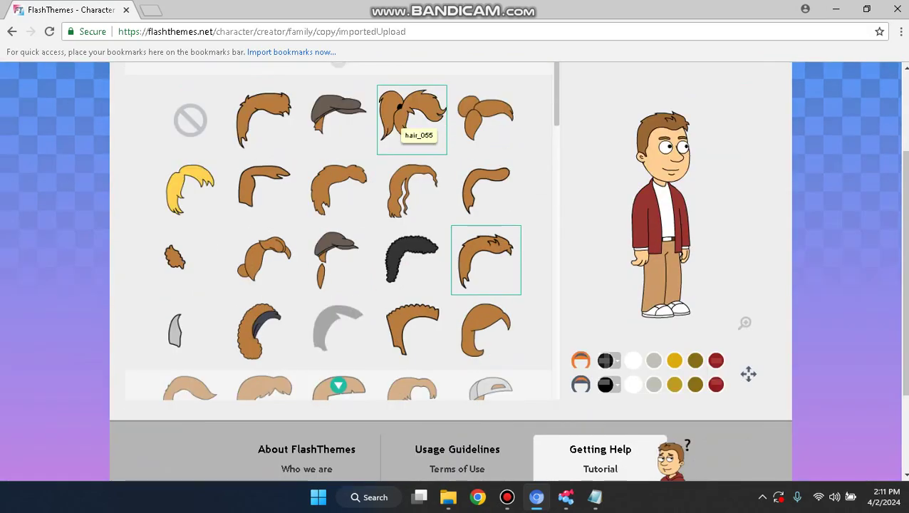
scroll(412, 119, up, 2)
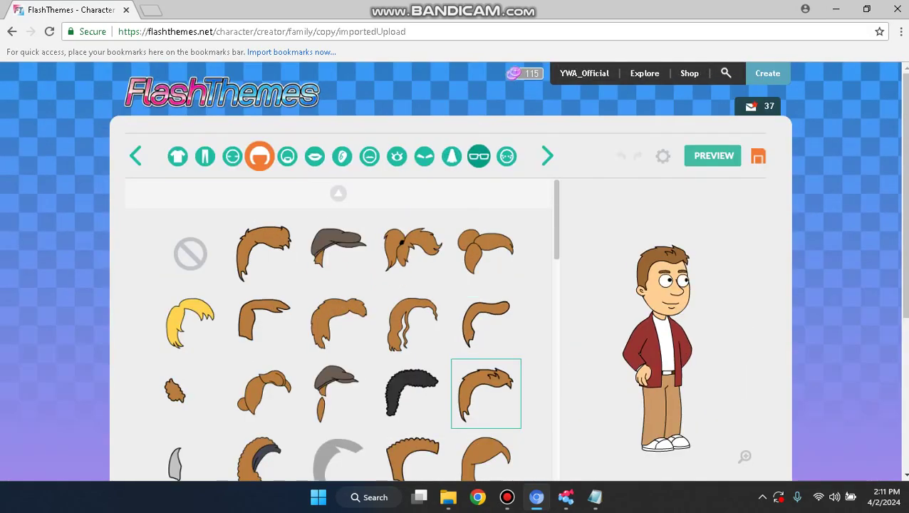